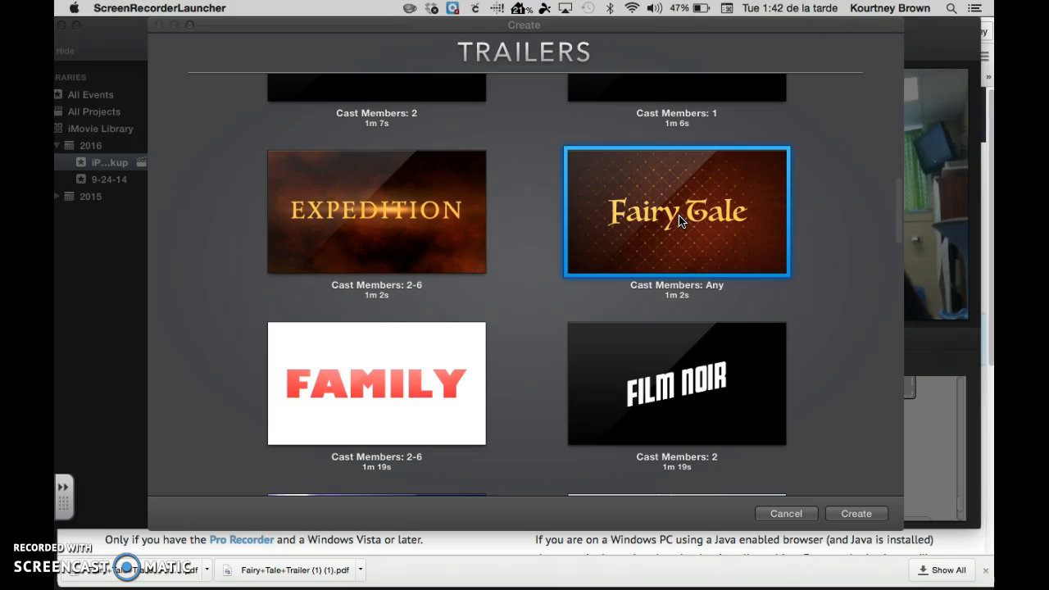
Place iMovie's trailer chooser with the Fairy Tale template beside the Fairy Tale planner PDF in Preview, showing the planner's first page.
click(679, 217)
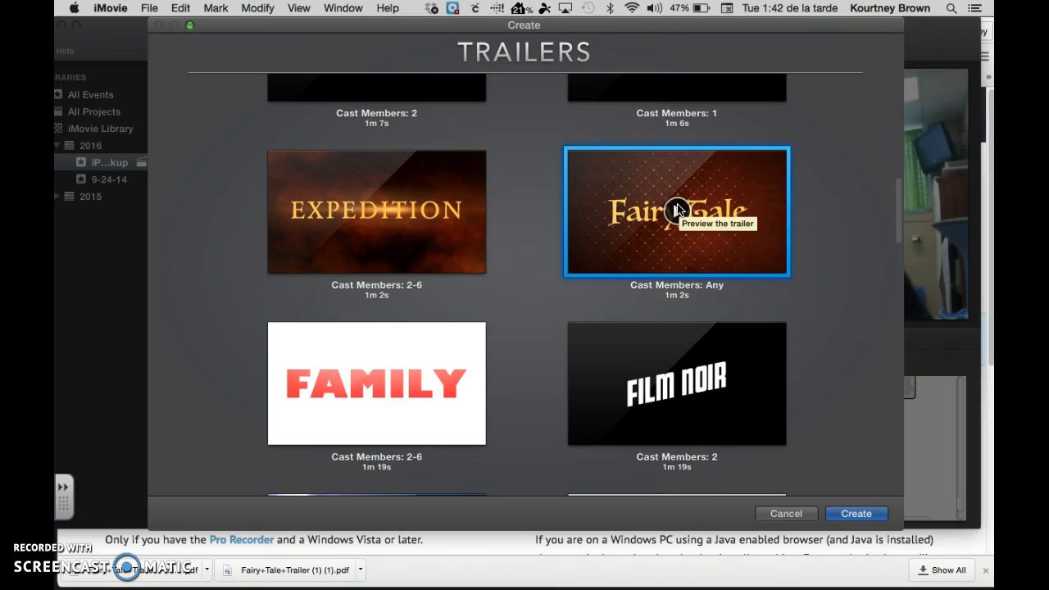
drag(702, 28, 277, 23)
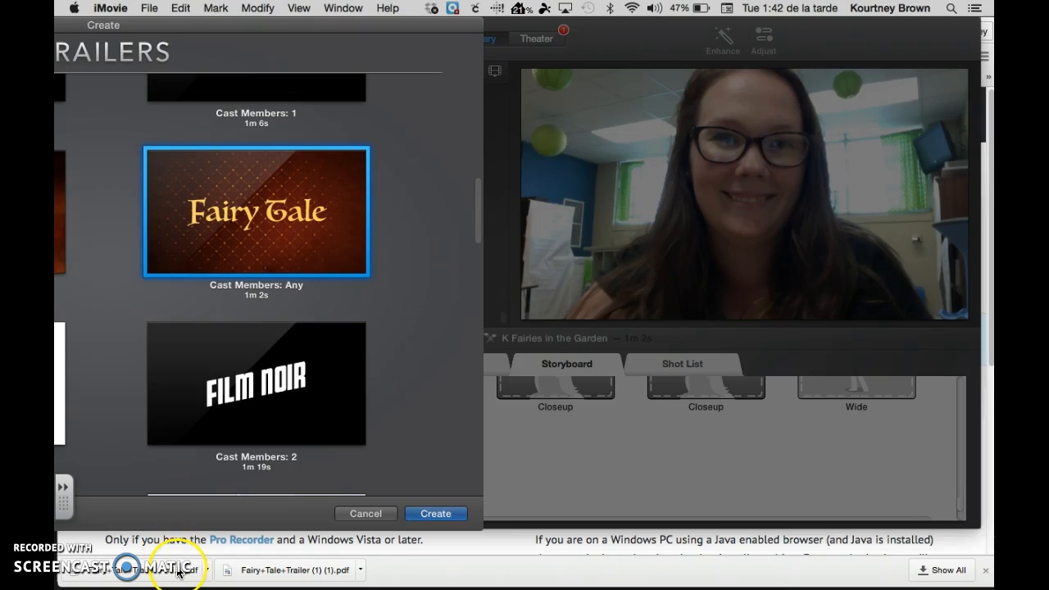
mouse_move(492, 586)
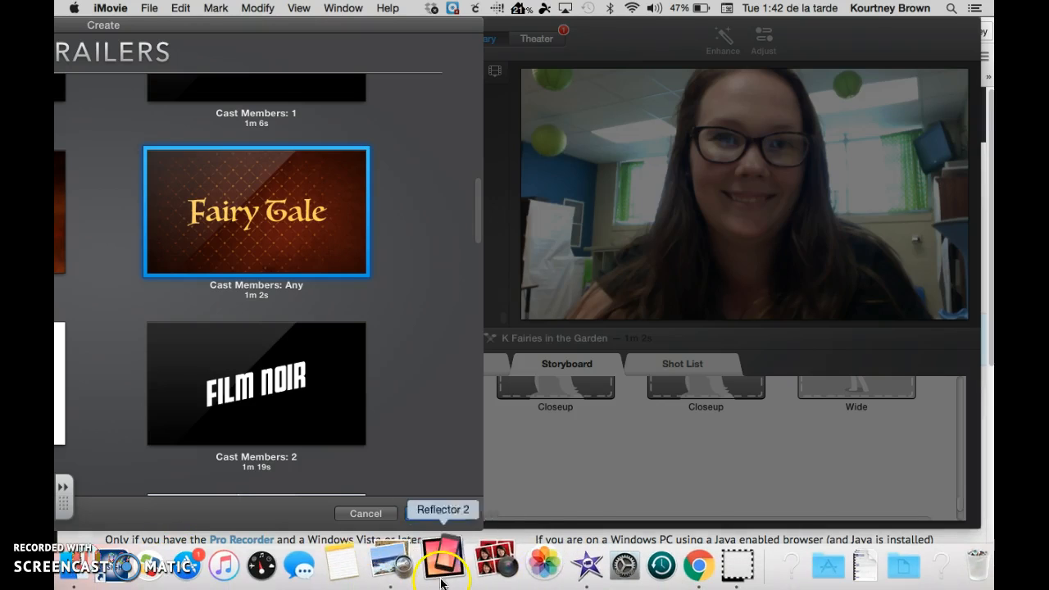
click(406, 574)
drag(268, 34, 626, 23)
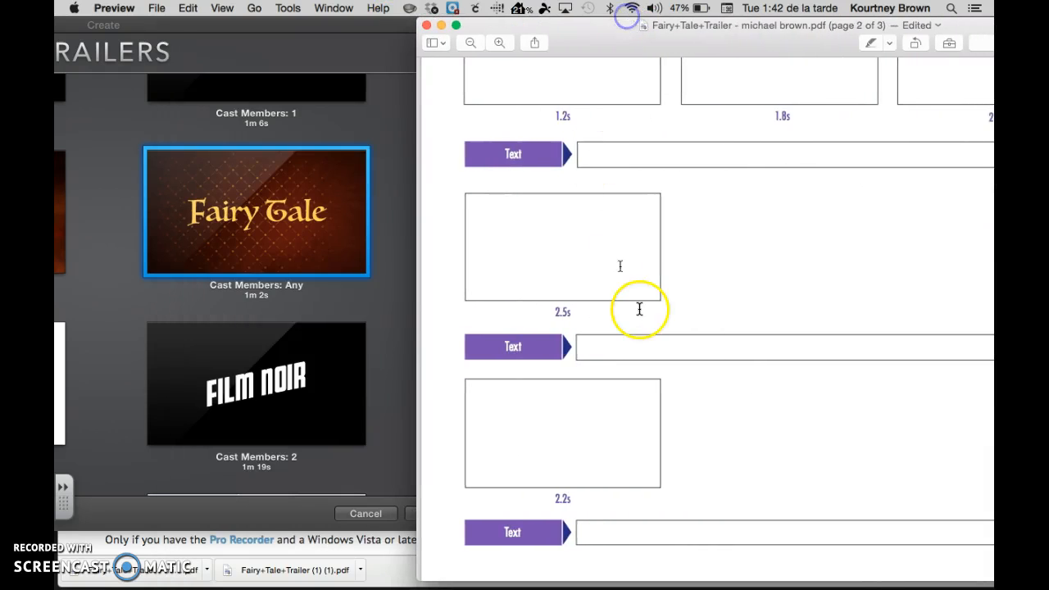
scroll(640, 310, up, 5)
scroll(640, 310, up, 5)
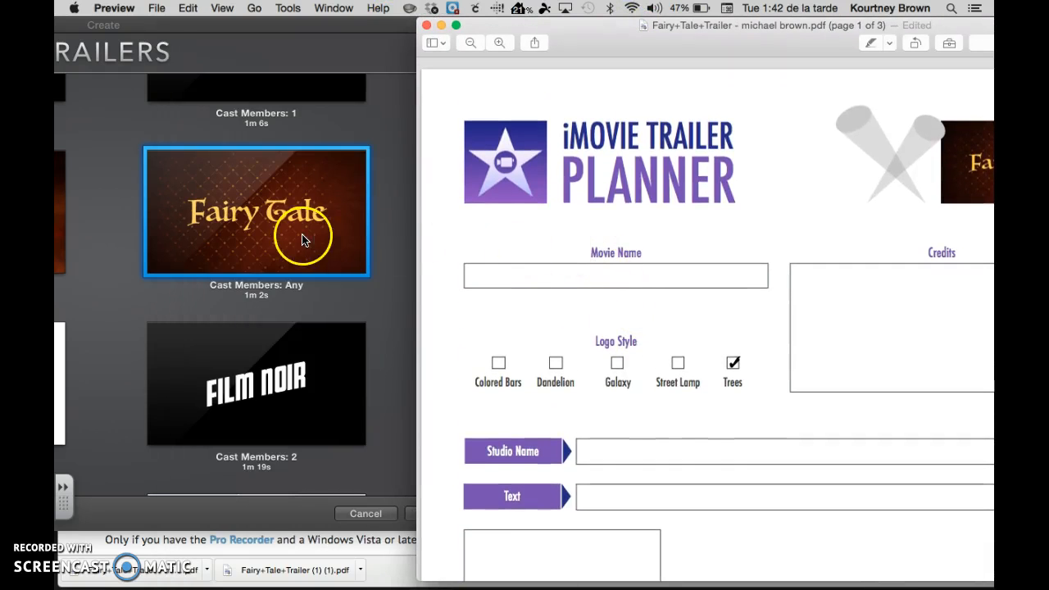
Preview the Fairy Tale trailer in iMovie, and set the Logo Style to Dandelion in the Preview planner.
click(256, 226)
click(254, 215)
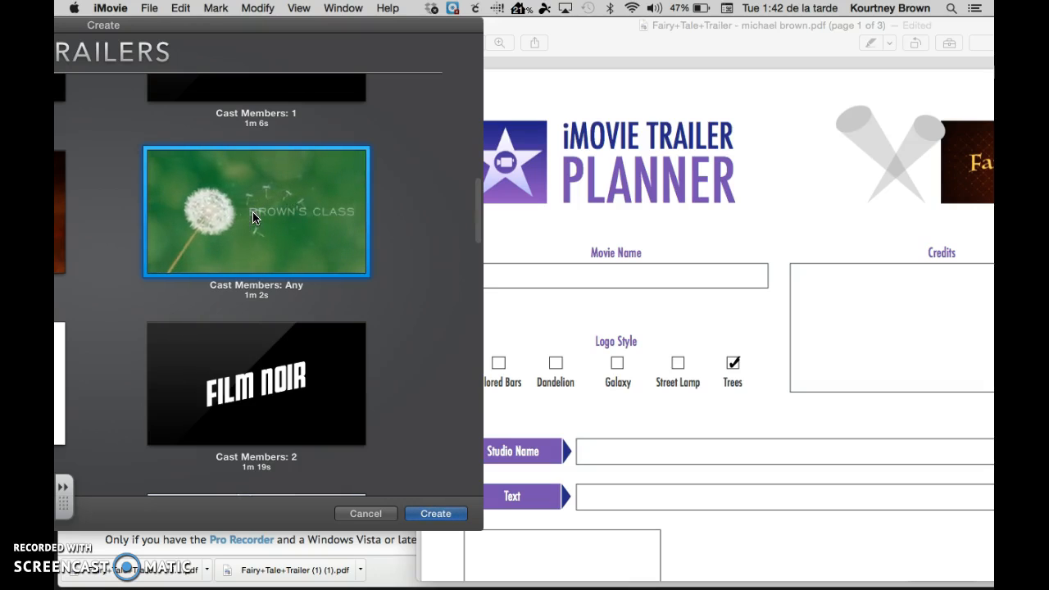
click(234, 223)
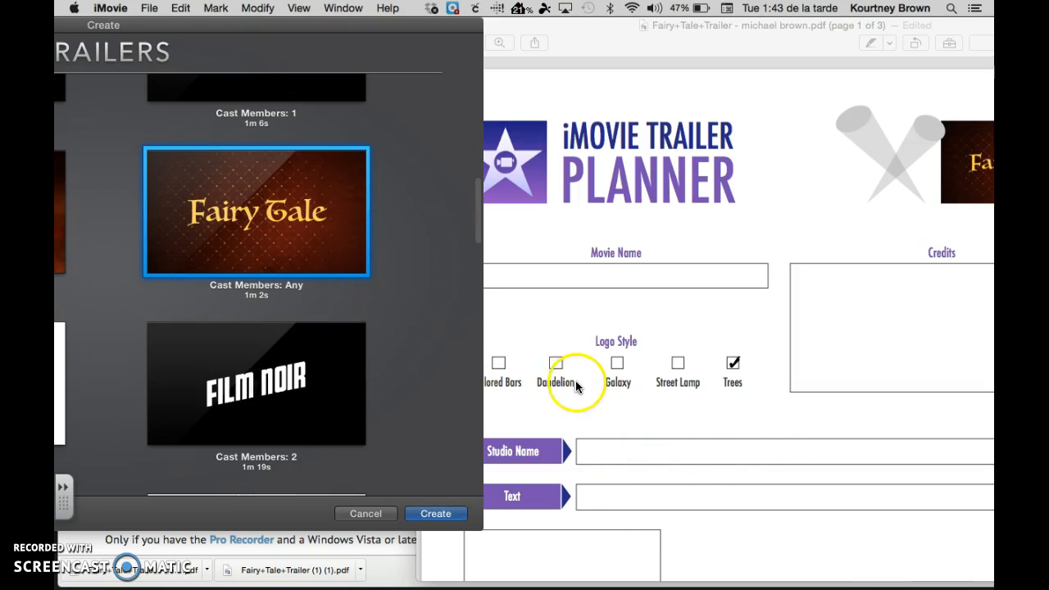
click(556, 365)
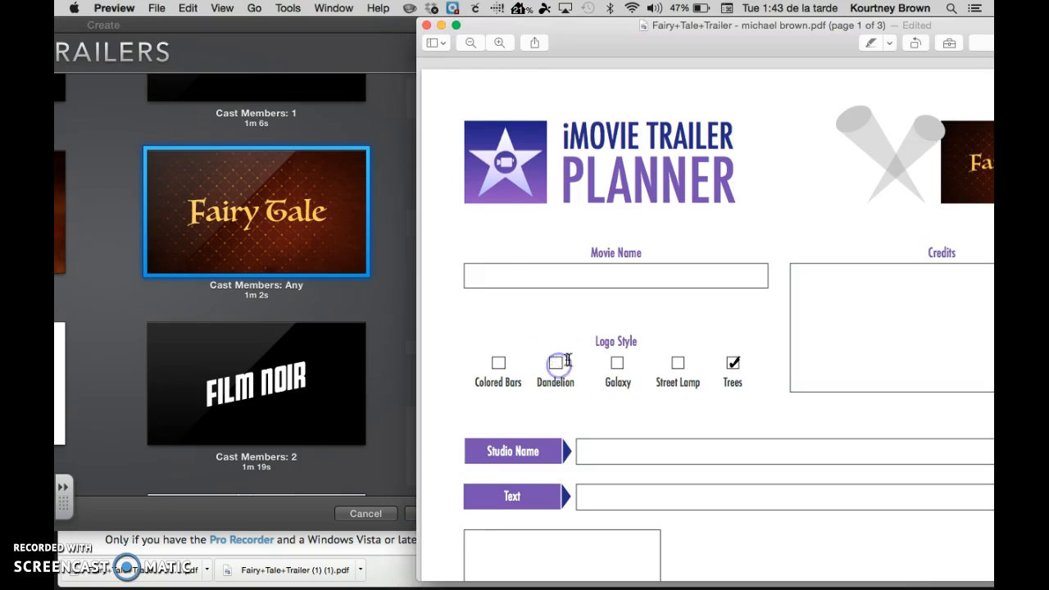
click(556, 363)
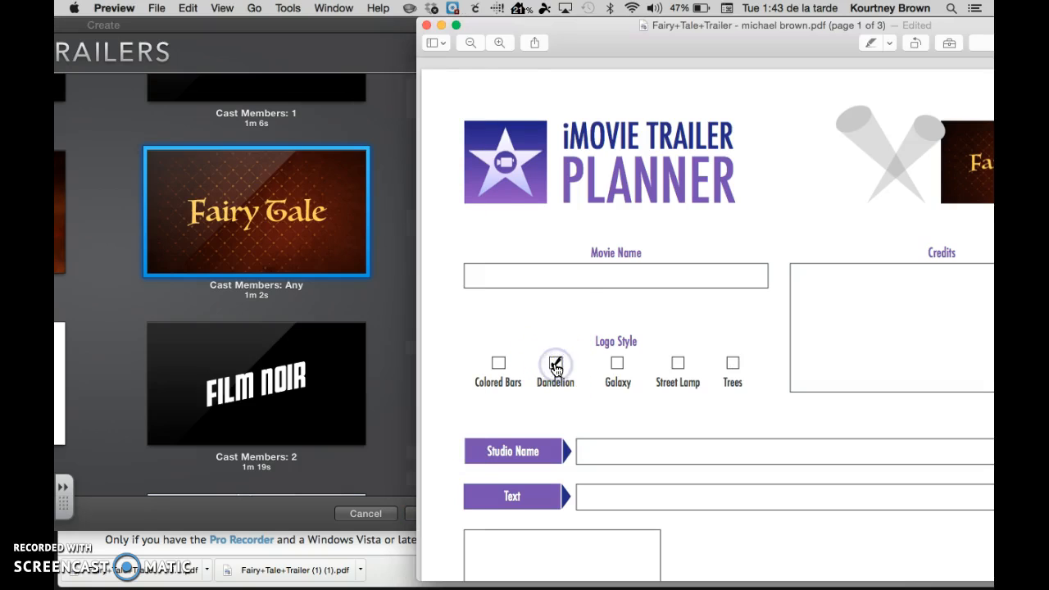
Replay the Fairy Tale trailer in iMovie and enter "Once upon a time" in the planner's first Text field in Preview.
click(250, 220)
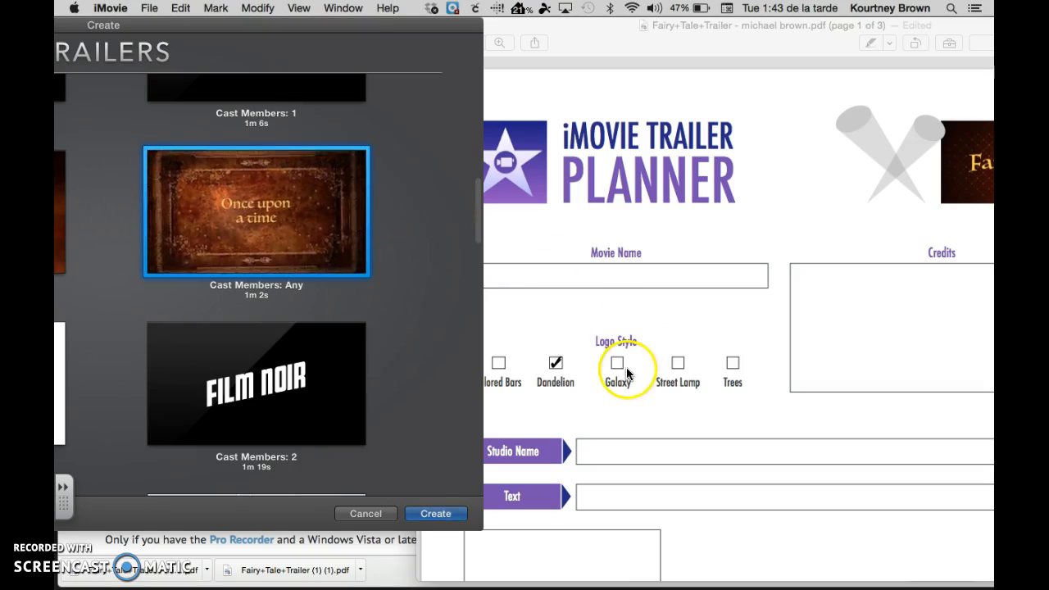
click(604, 492)
click(605, 494)
text(Once u)
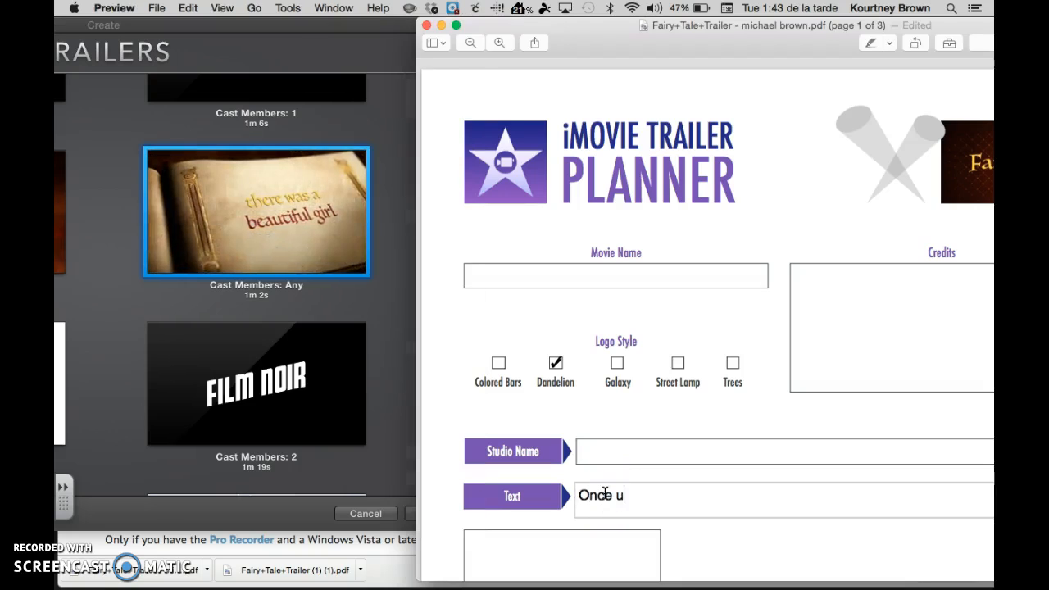
text(pon a time.)
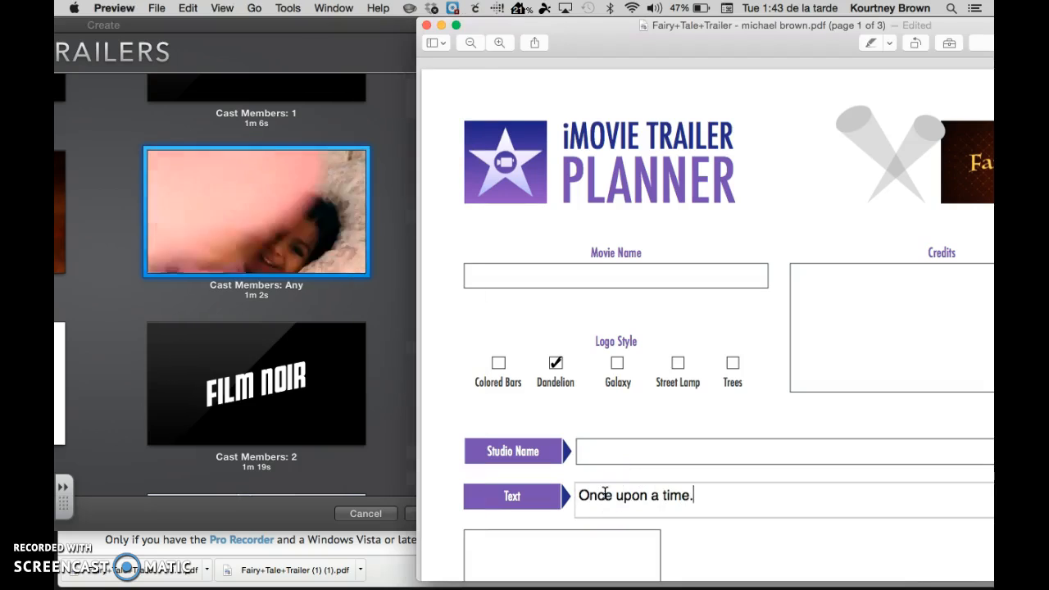
scroll(603, 477, down, 5)
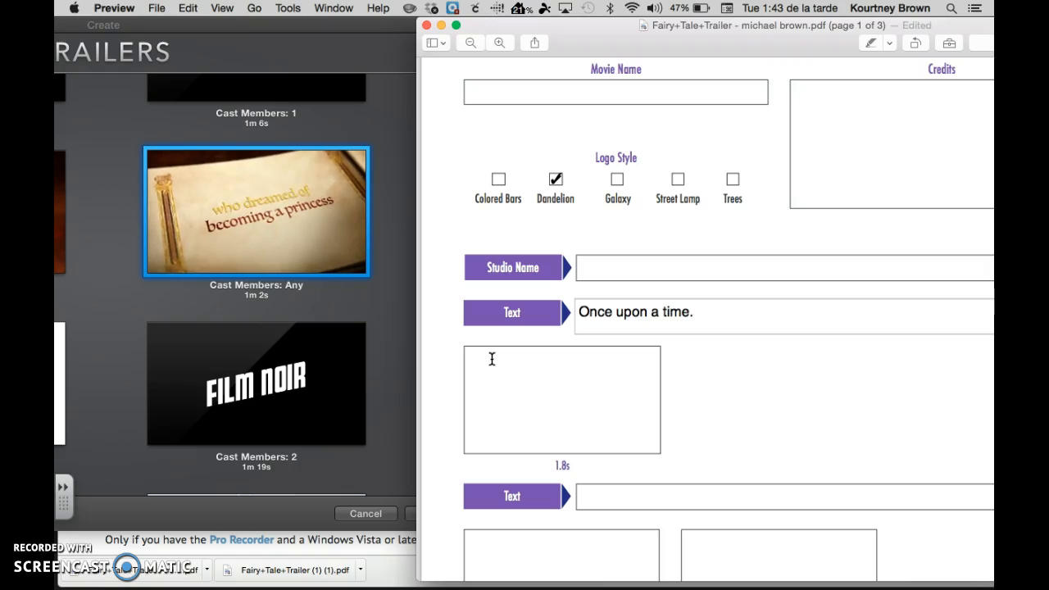
key(BackSpace)
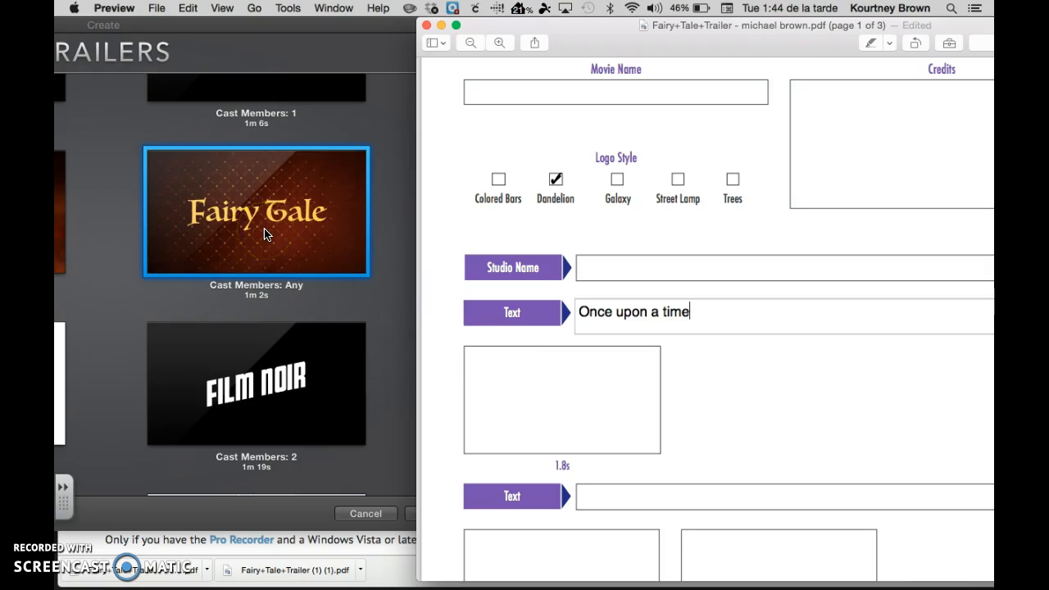
Fill in the movie name as "Fairies in the Magic Garden" and enter the author's name in the credits.
scroll(514, 299, up, 1)
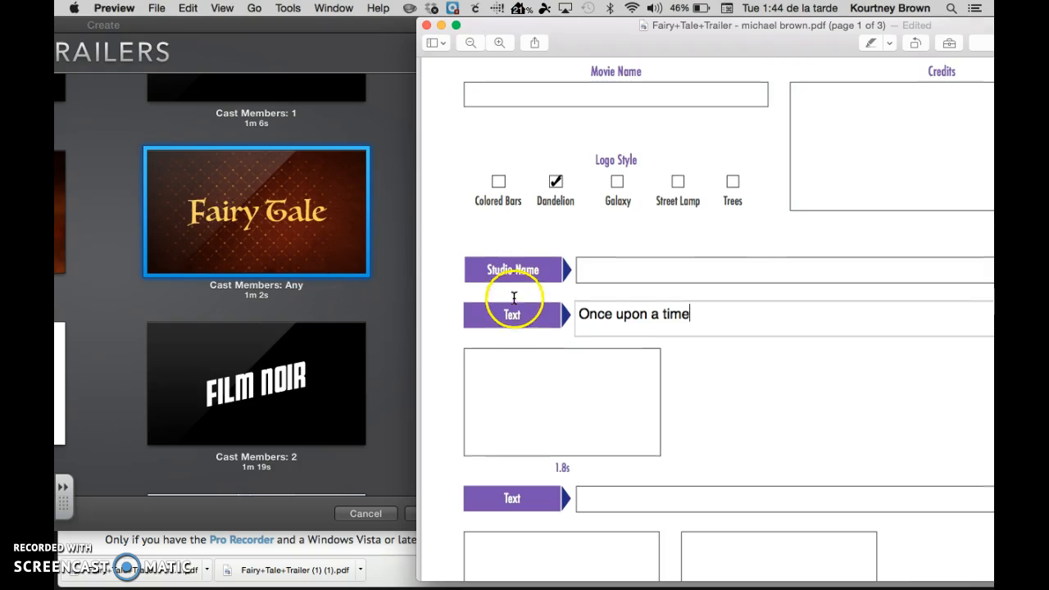
scroll(514, 298, up, 5)
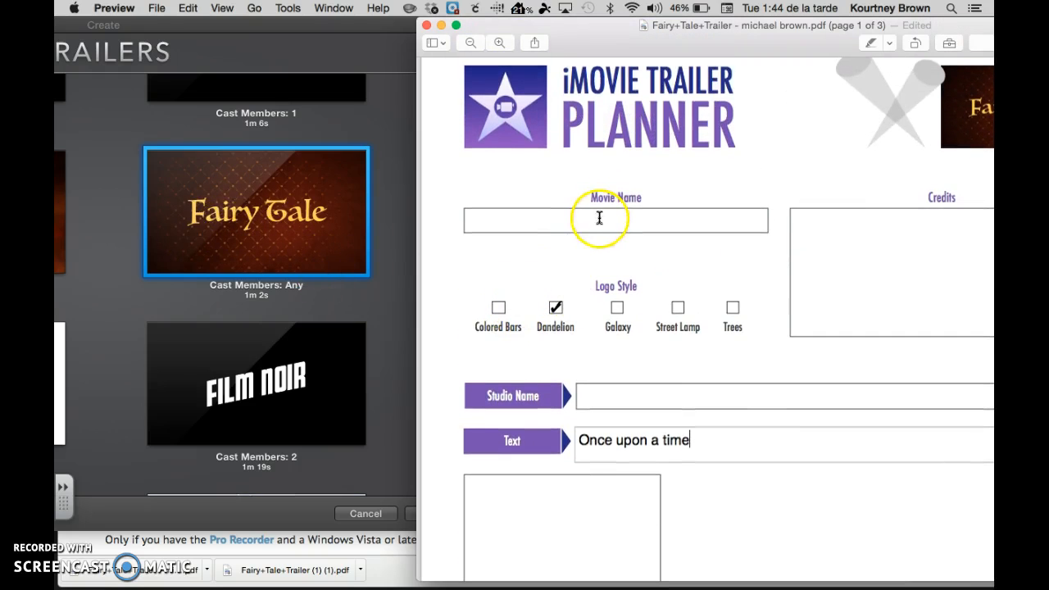
click(599, 217)
text(Fairies in the Magi)
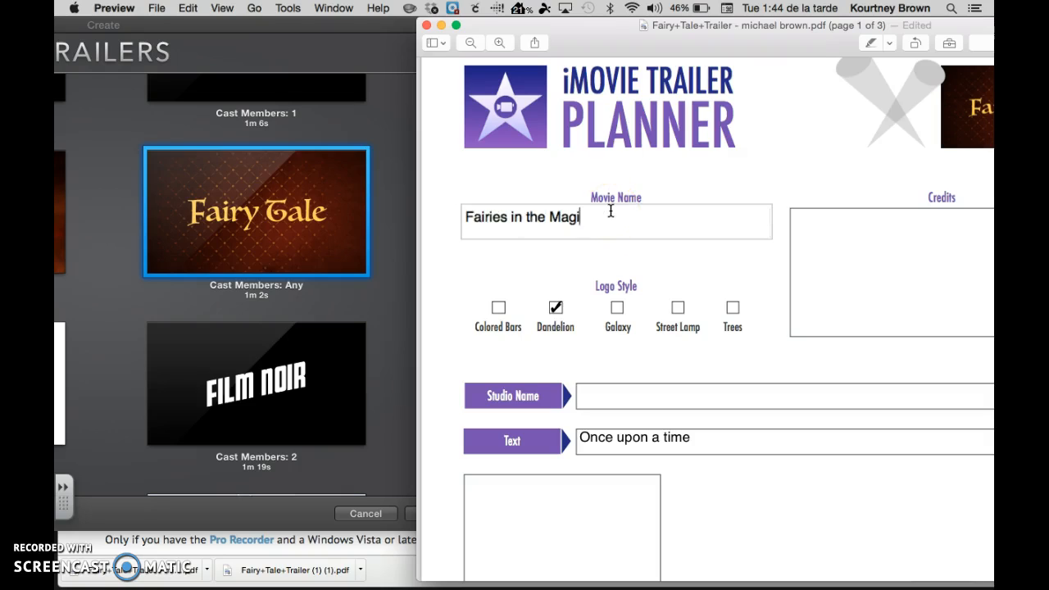
text(c Garden)
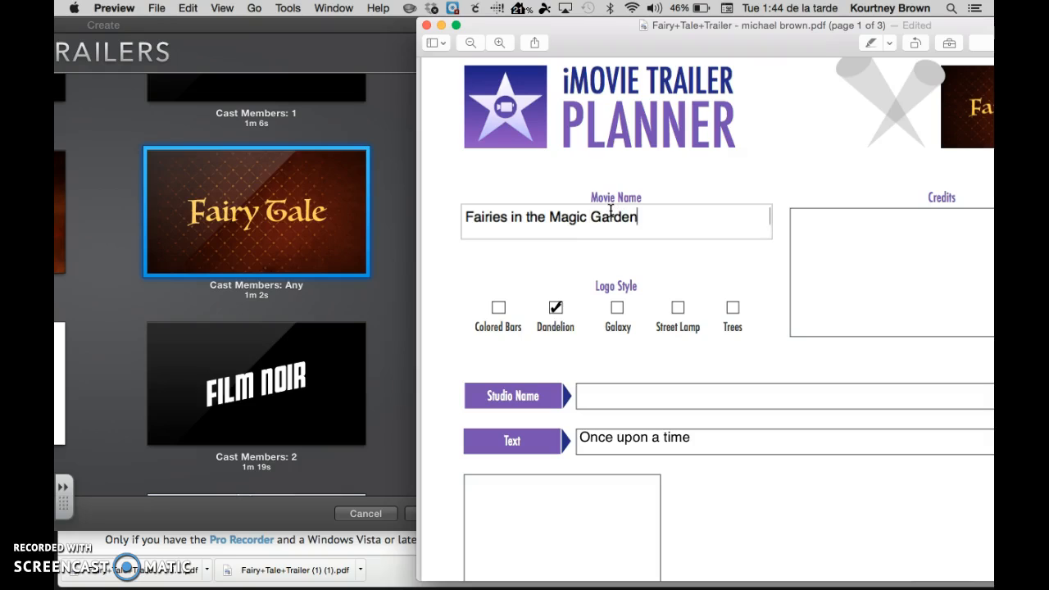
click(806, 244)
text(K. Brown)
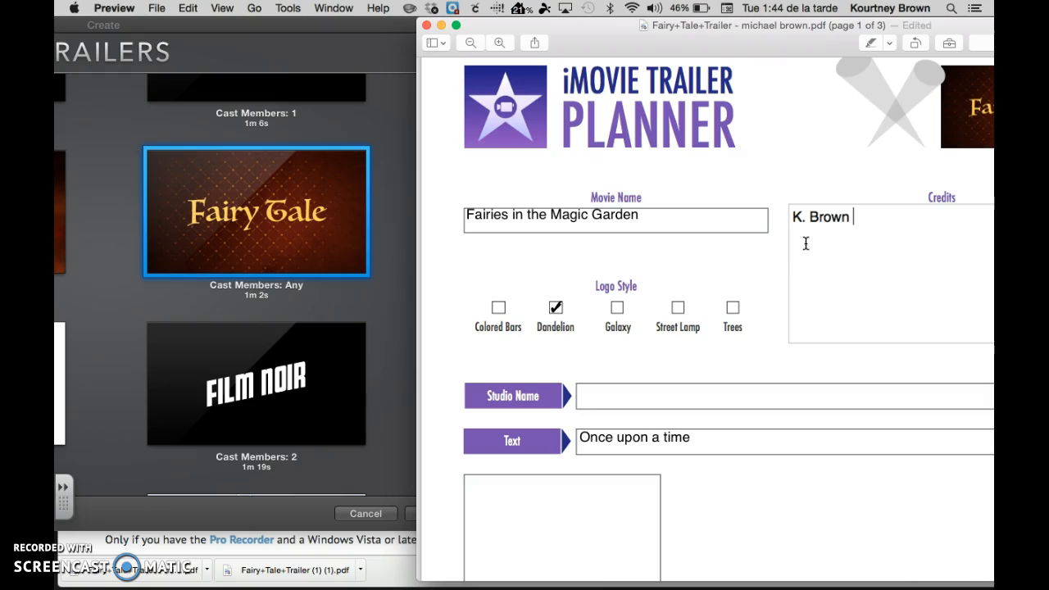
Enter "Monett Intermediate Studios" as the studio name.
click(602, 396)
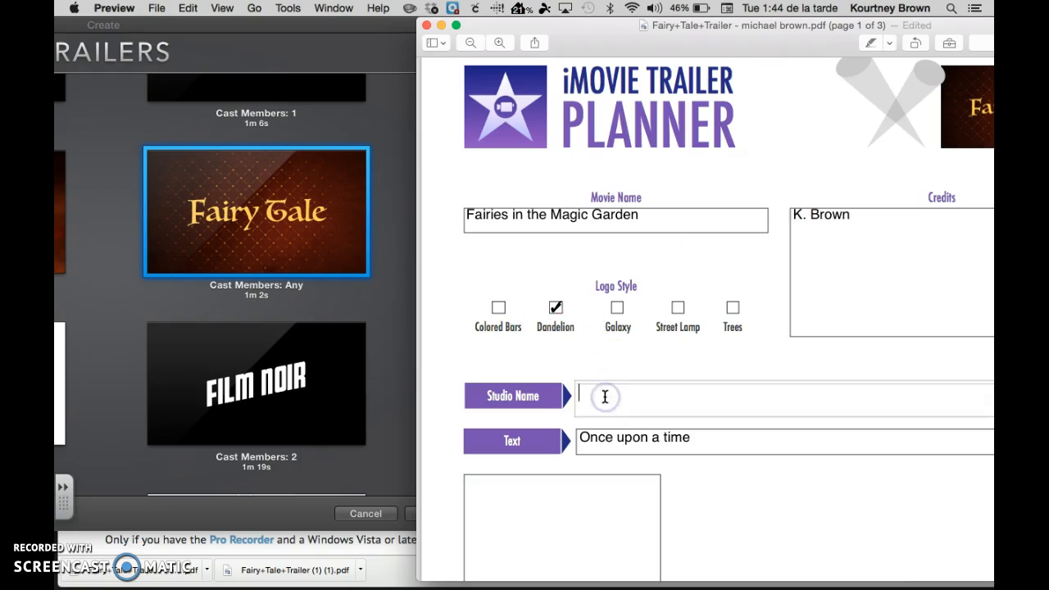
text(Monett Interme)
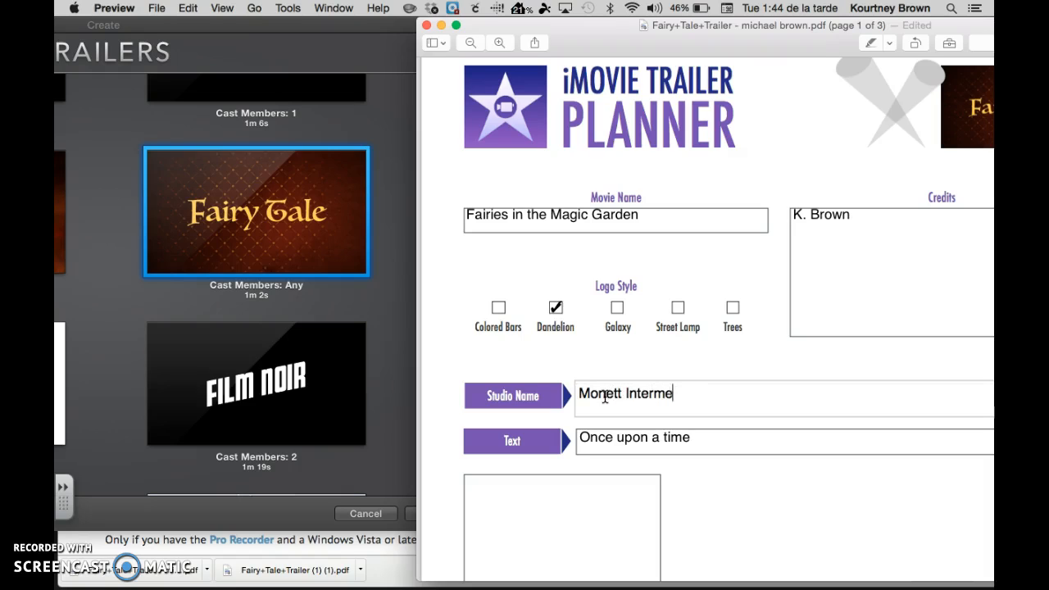
text(diate Studi)
key(BackSpace)
text(udios)
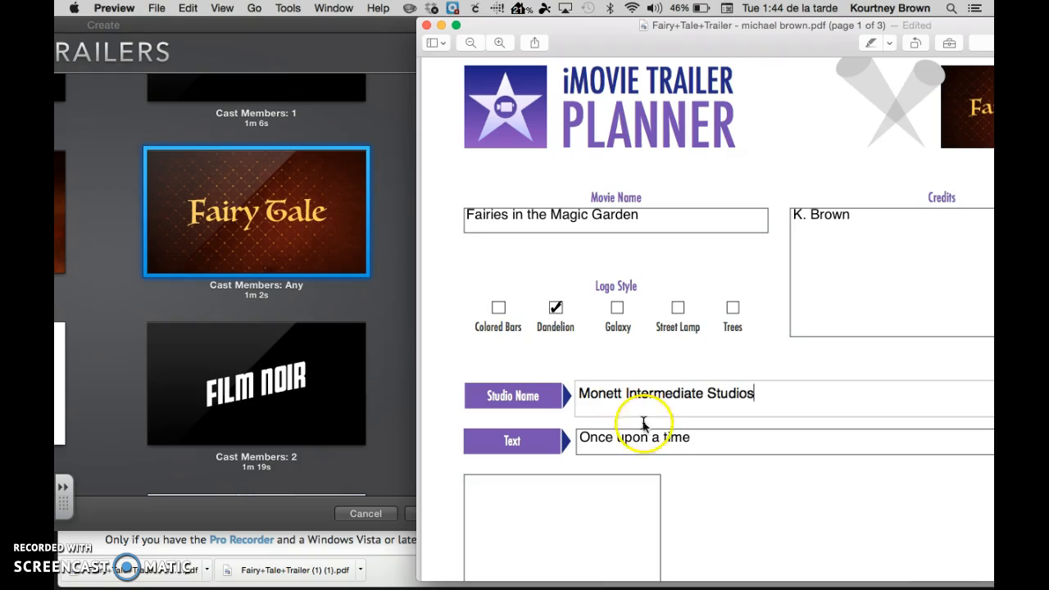
Replace the text in the first Text field below the studio name with "In a magical garden far away".
scroll(648, 445, down, 5)
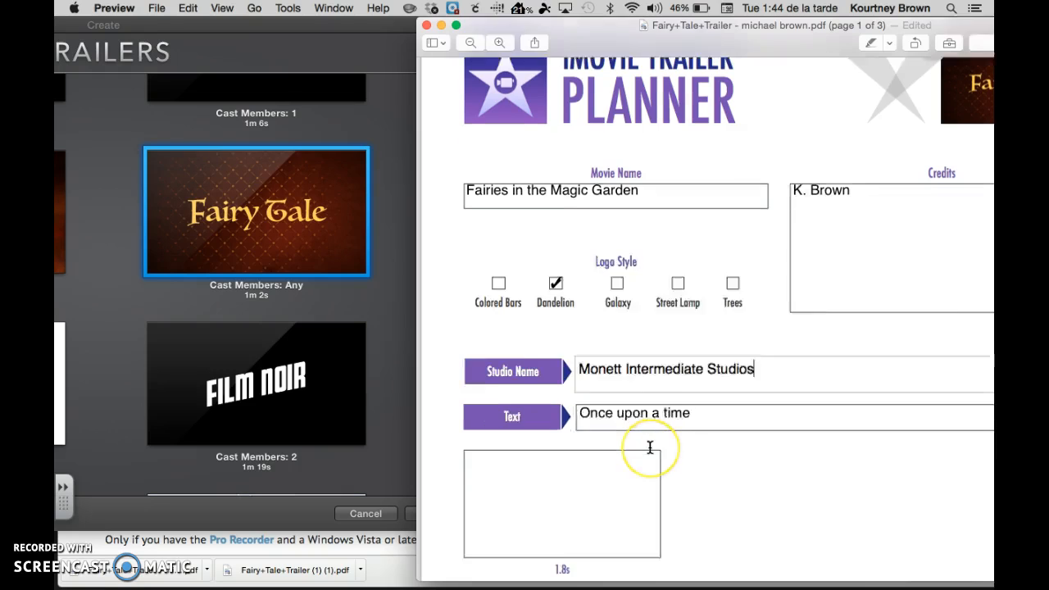
scroll(648, 445, down, 2)
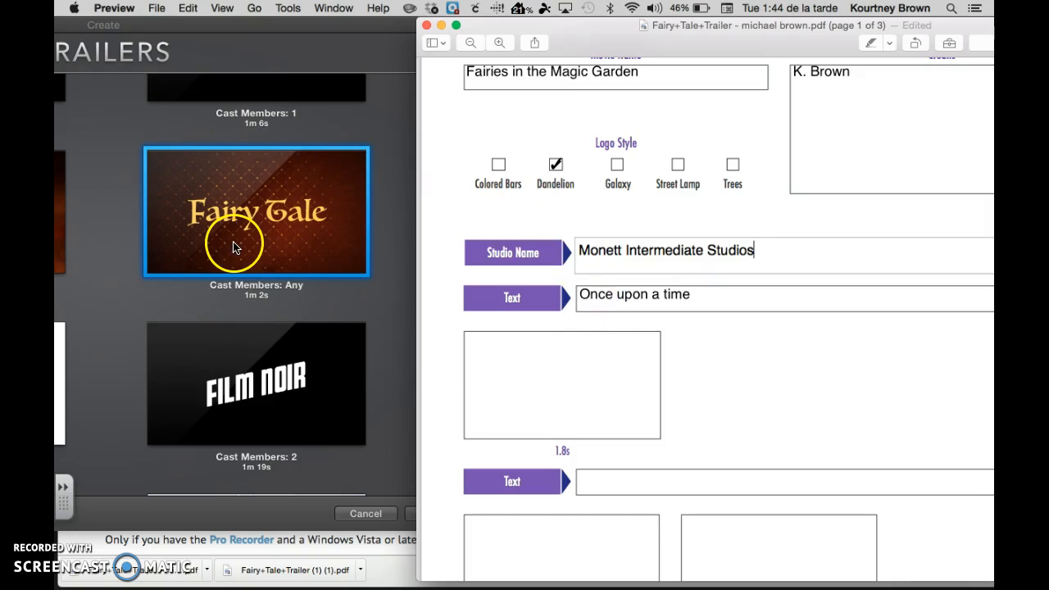
triple_click(718, 304)
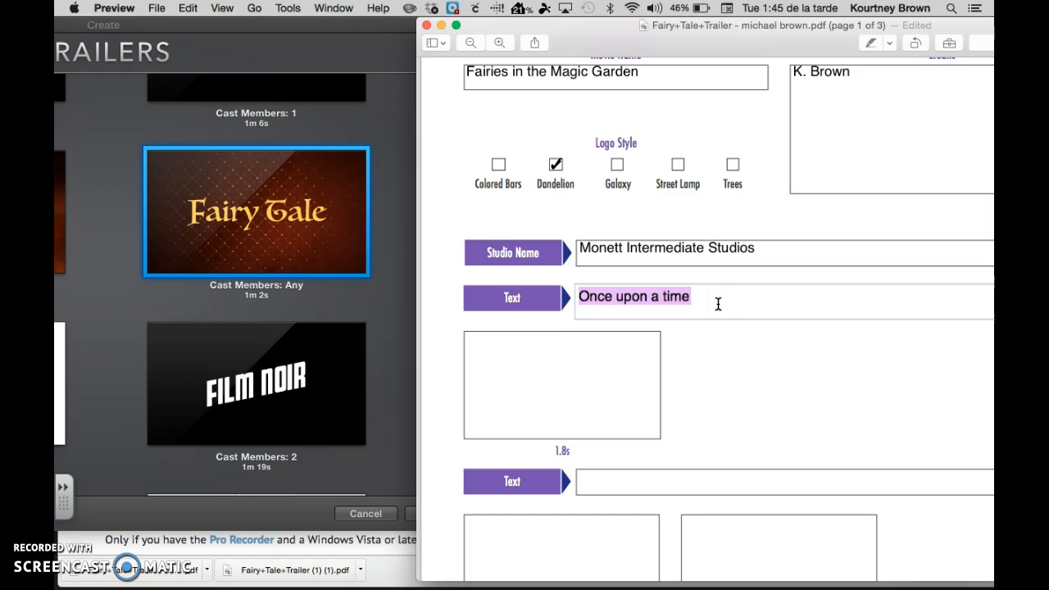
text(In a )
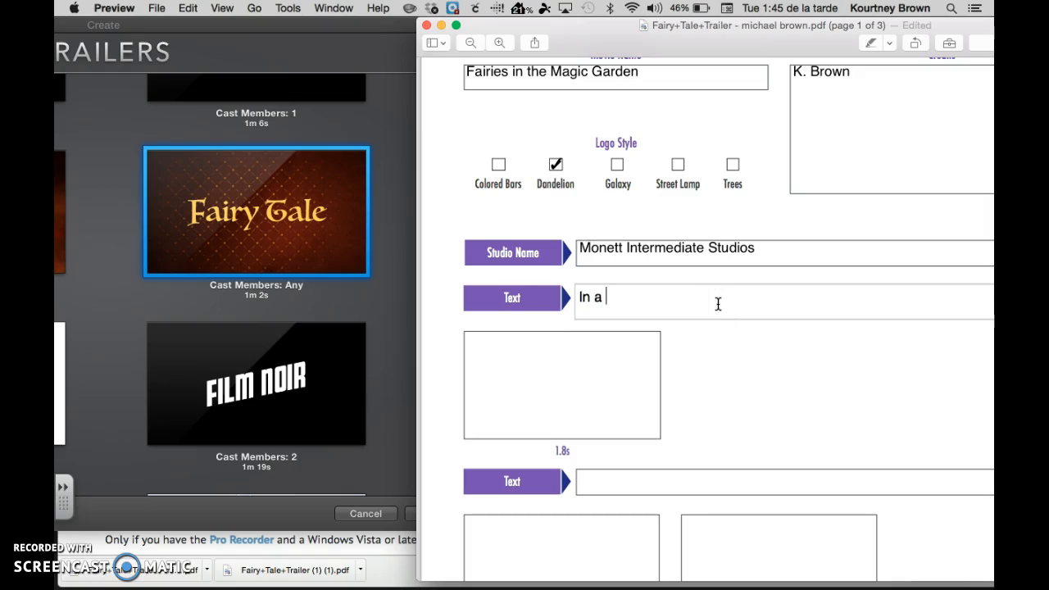
text(magical garden far away)
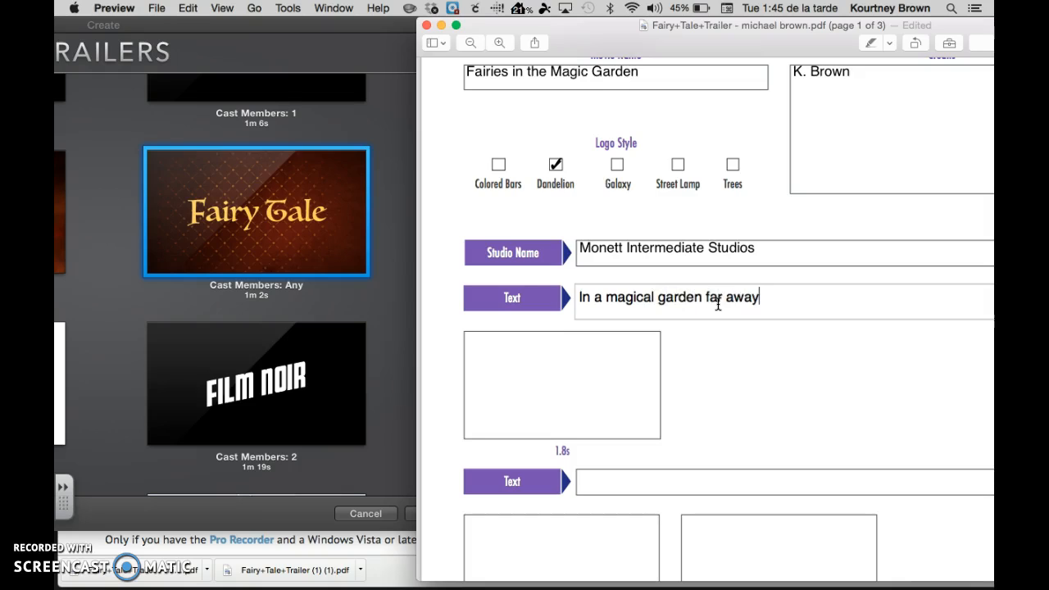
Describe the first 1.8s shot as "wide shot of the background where the fairies live".
click(616, 379)
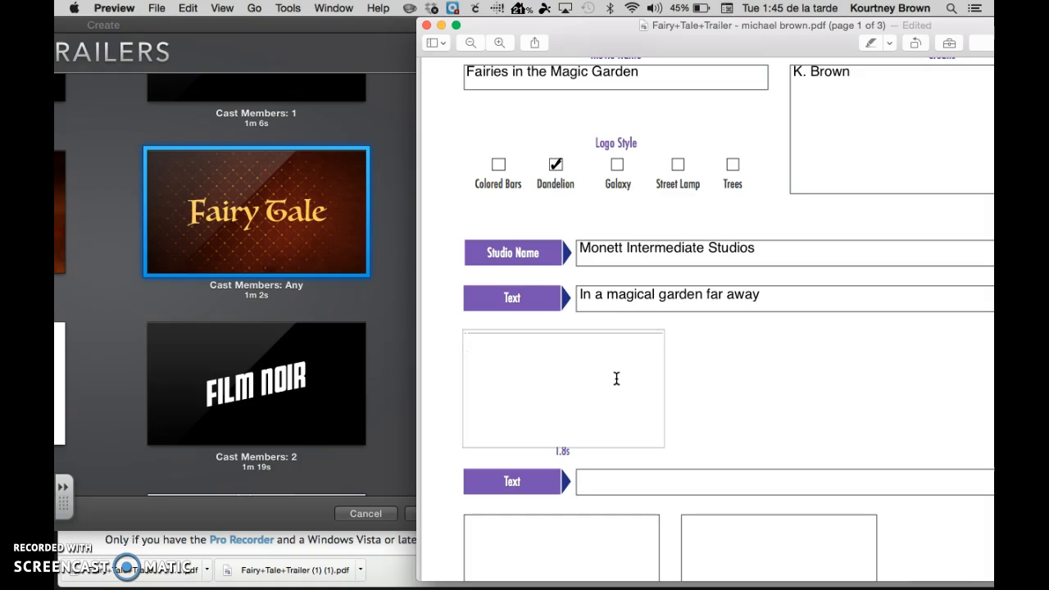
text(wide sh)
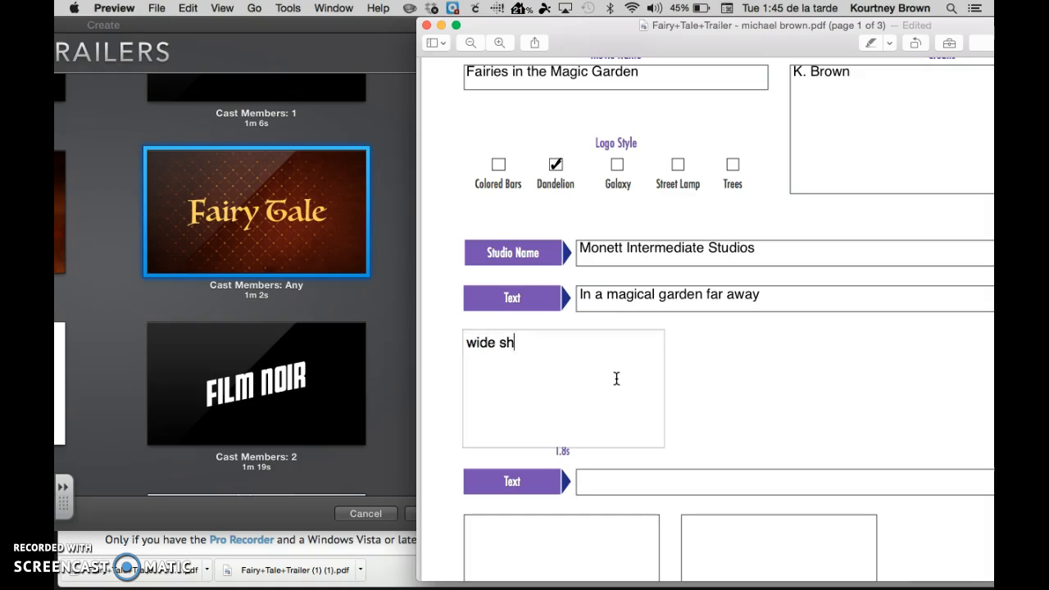
text(ot of the background where the fairies live)
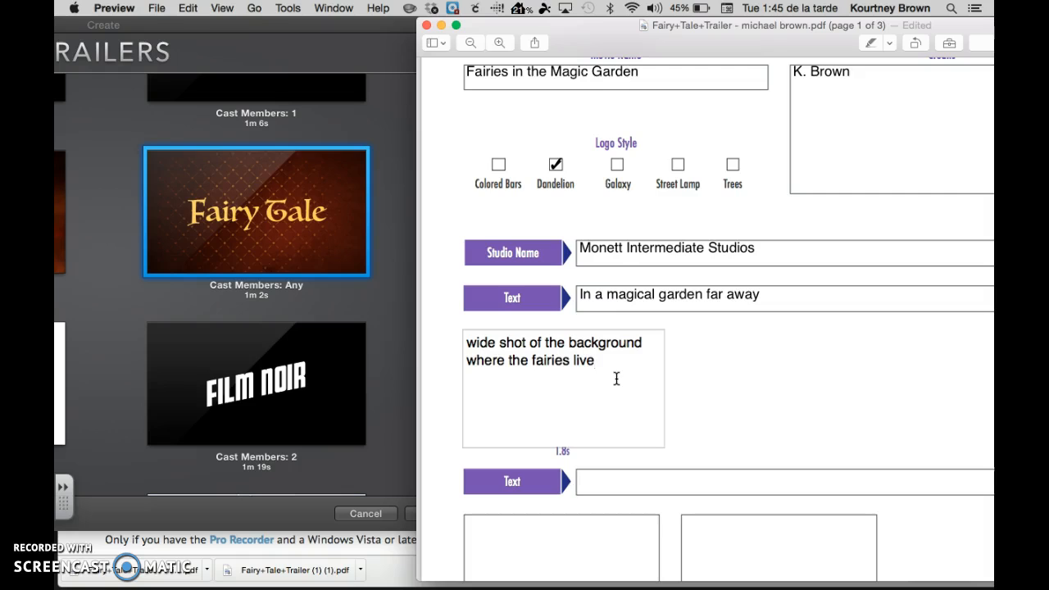
Enter "a group of magical fairies played every day" in the Text field below the 1.8s shot.
scroll(683, 370, down, 3)
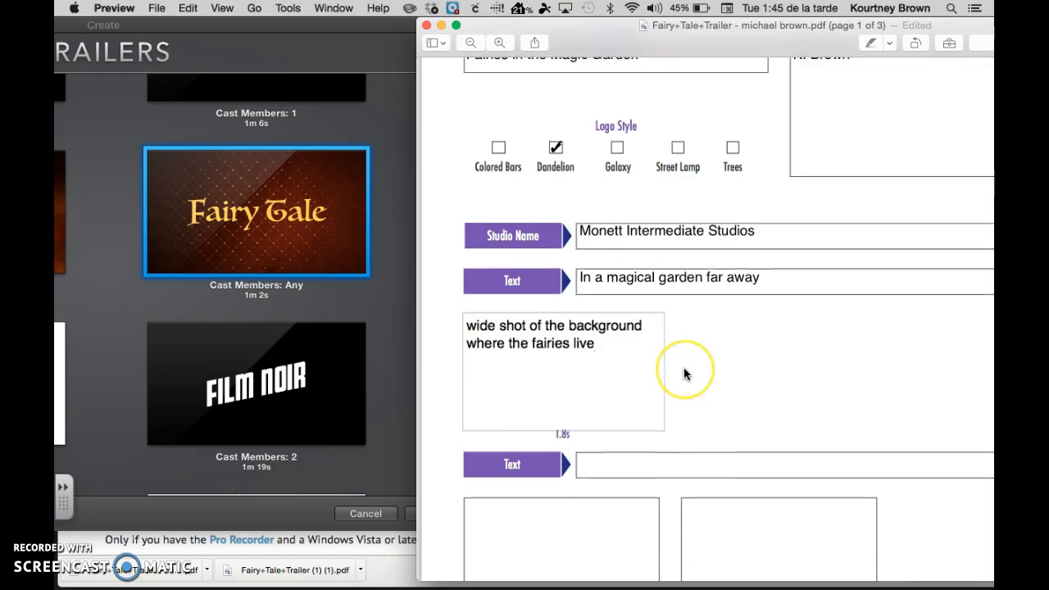
click(485, 321)
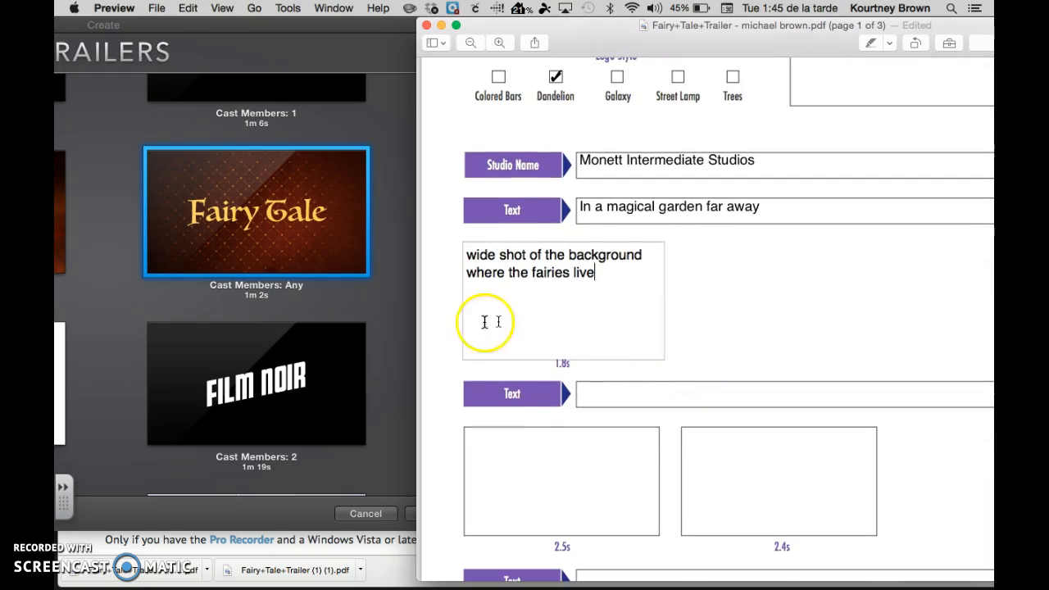
click(627, 392)
click(621, 394)
click(578, 320)
click(606, 402)
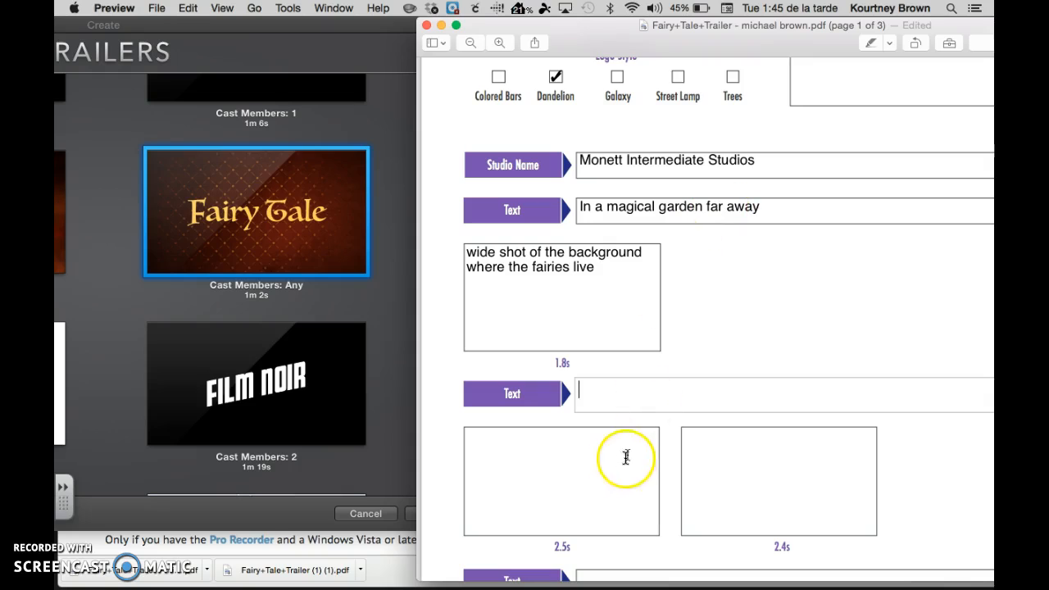
click(609, 389)
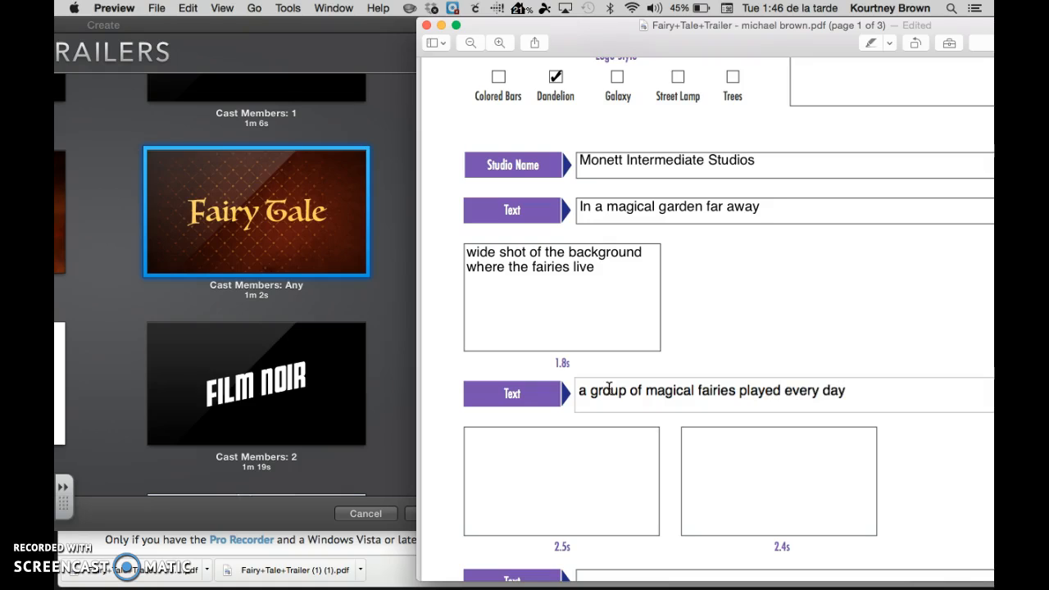
scroll(604, 354, down, 3)
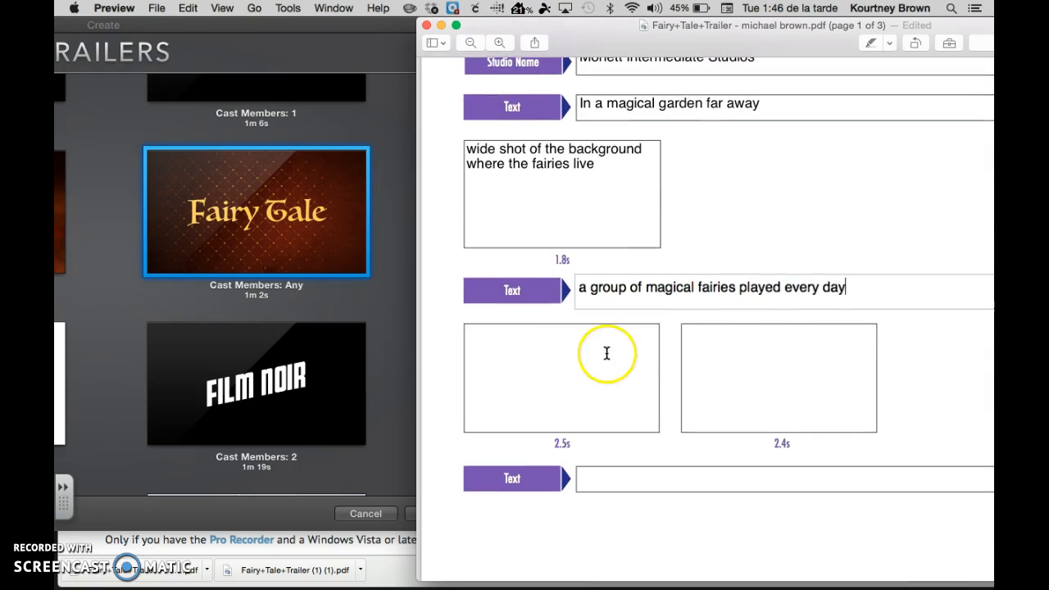
Describe the 2.5s shot as "flowers blooming" and the 2.4s shot as "woodland animals".
click(593, 343)
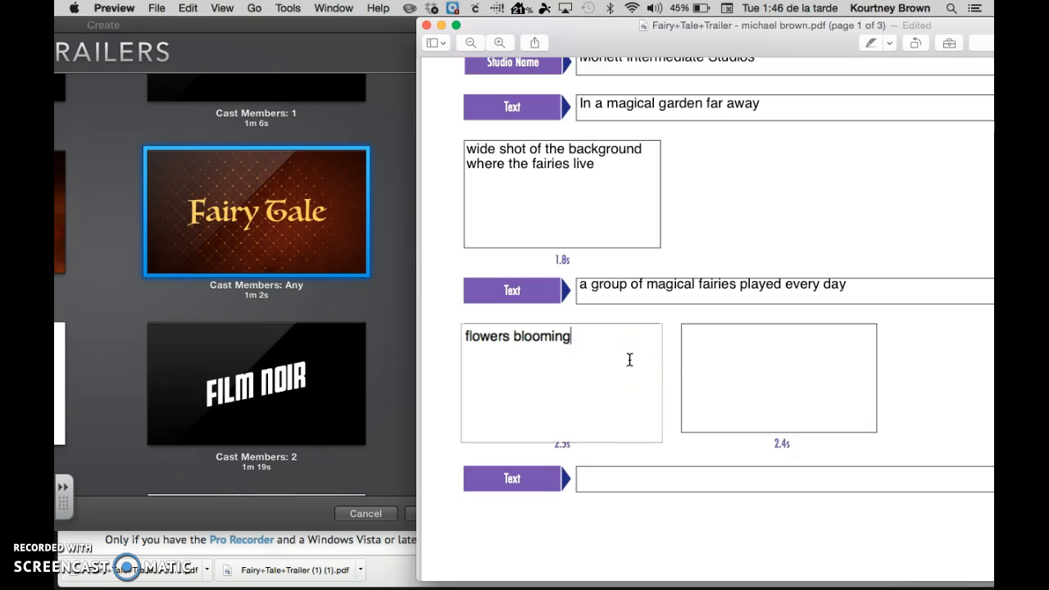
click(779, 355)
text(woodland animals)
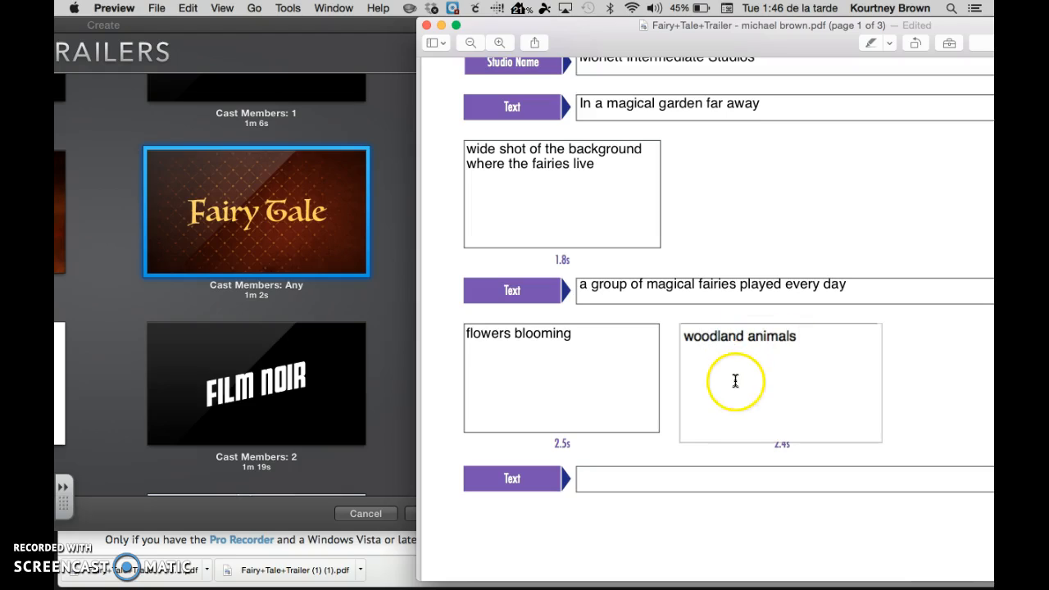
Reposition the planner window so the full width of its pages is visible.
scroll(732, 382, down, 3)
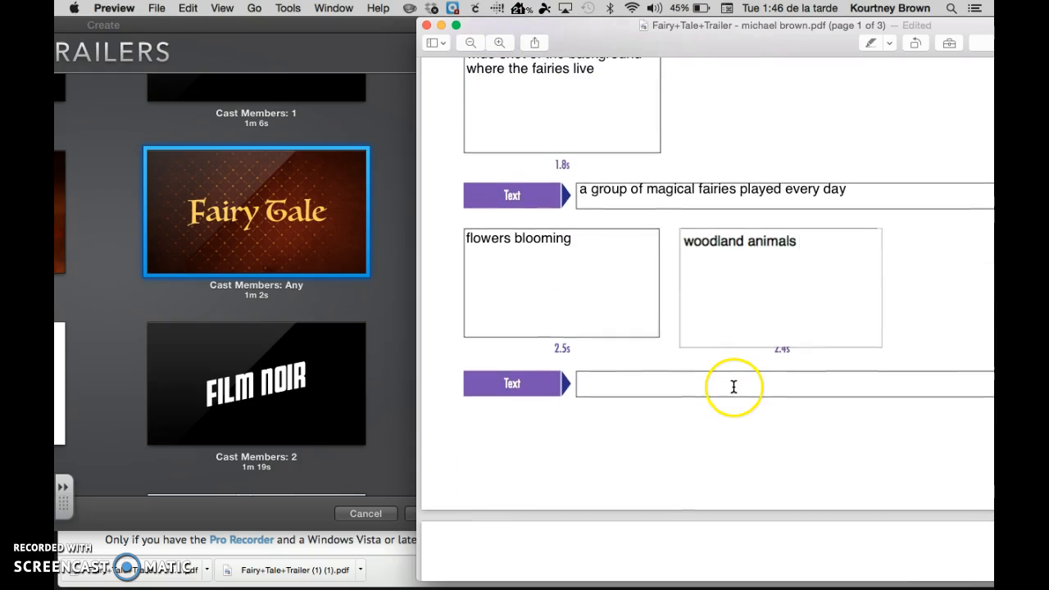
click(656, 374)
scroll(657, 375, down, 1)
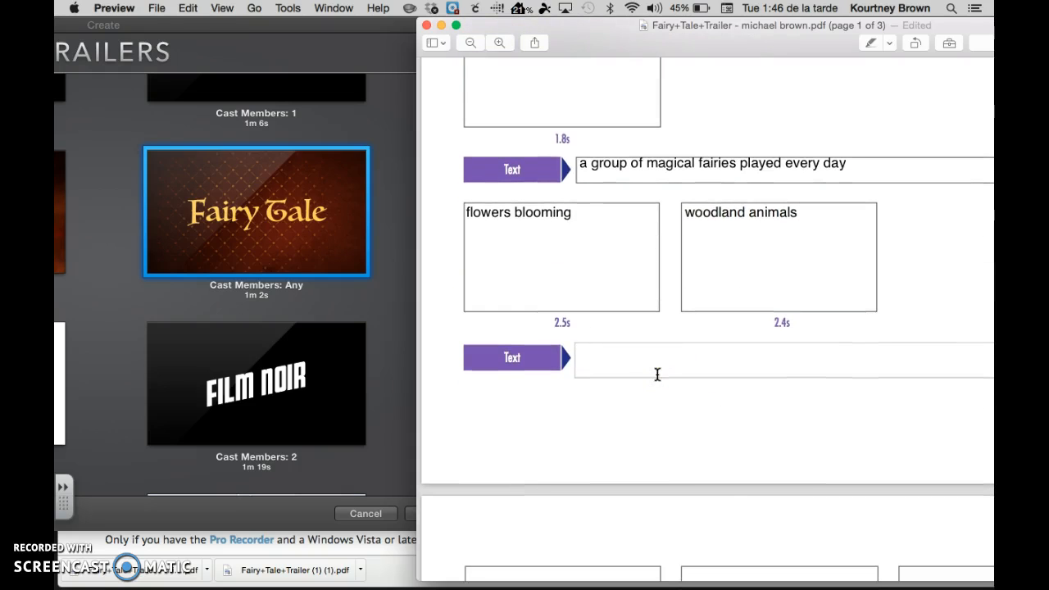
scroll(657, 374, up, 3)
click(637, 184)
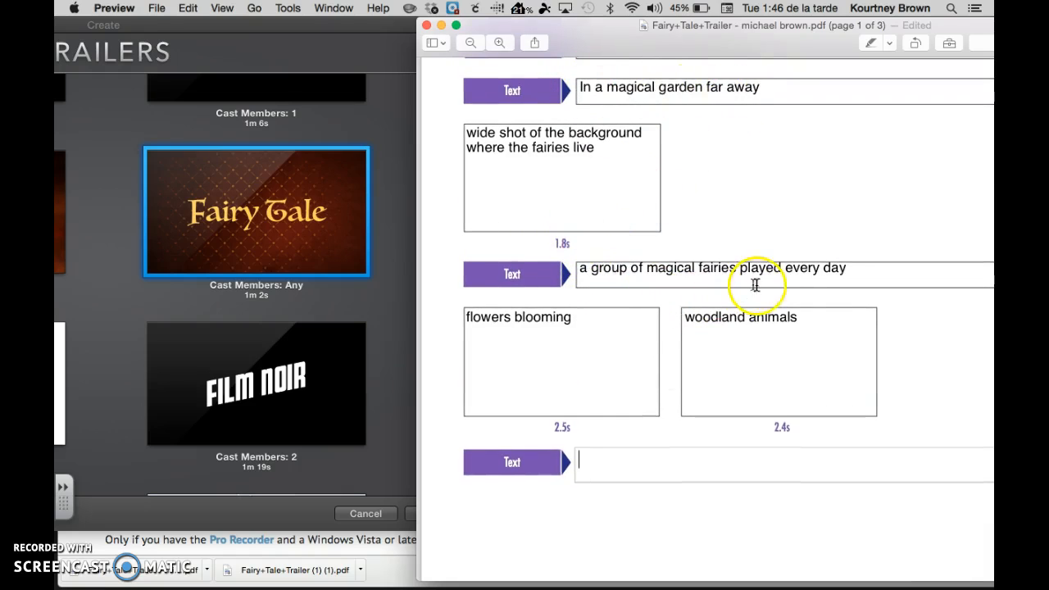
click(605, 469)
scroll(605, 469, down, 8)
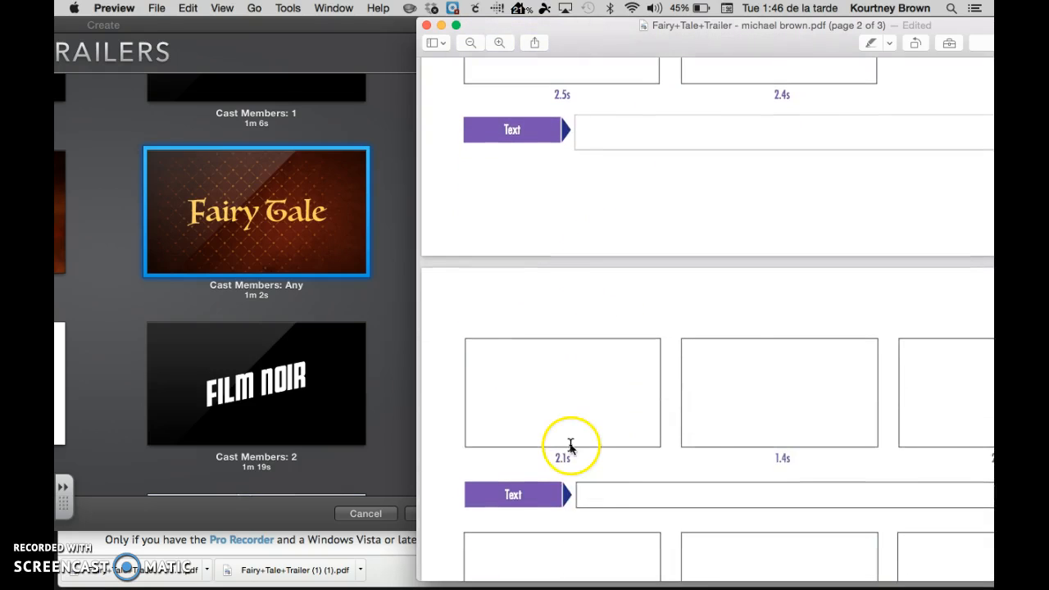
drag(810, 39, 573, 20)
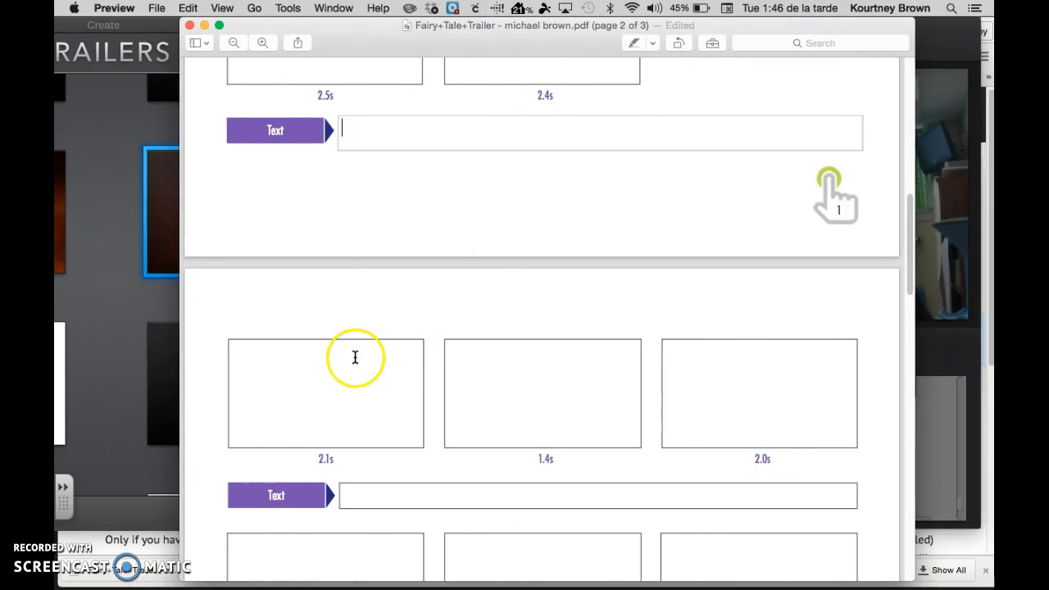
Look through the remaining shot boxes and text fields on pages 2 and 3, then return to page 1.
click(676, 366)
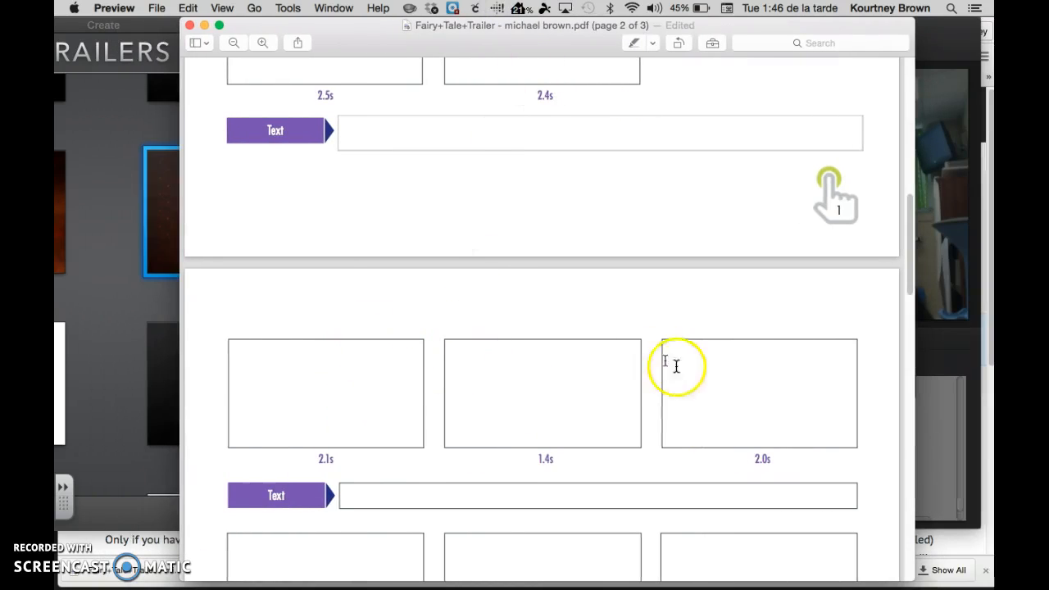
scroll(677, 328, down, 5)
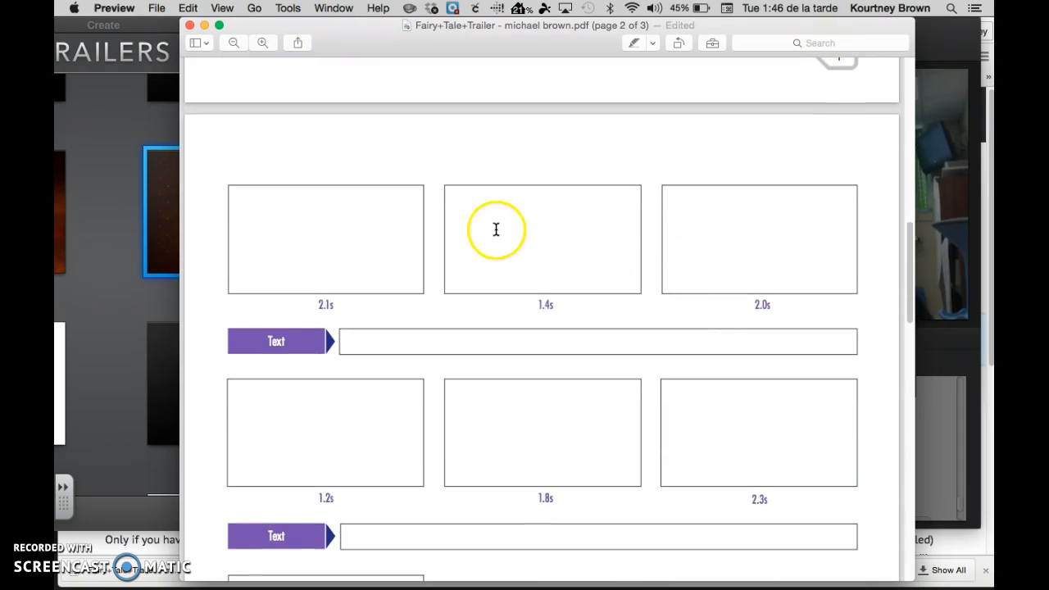
scroll(347, 362, down, 2)
scroll(347, 362, down, 8)
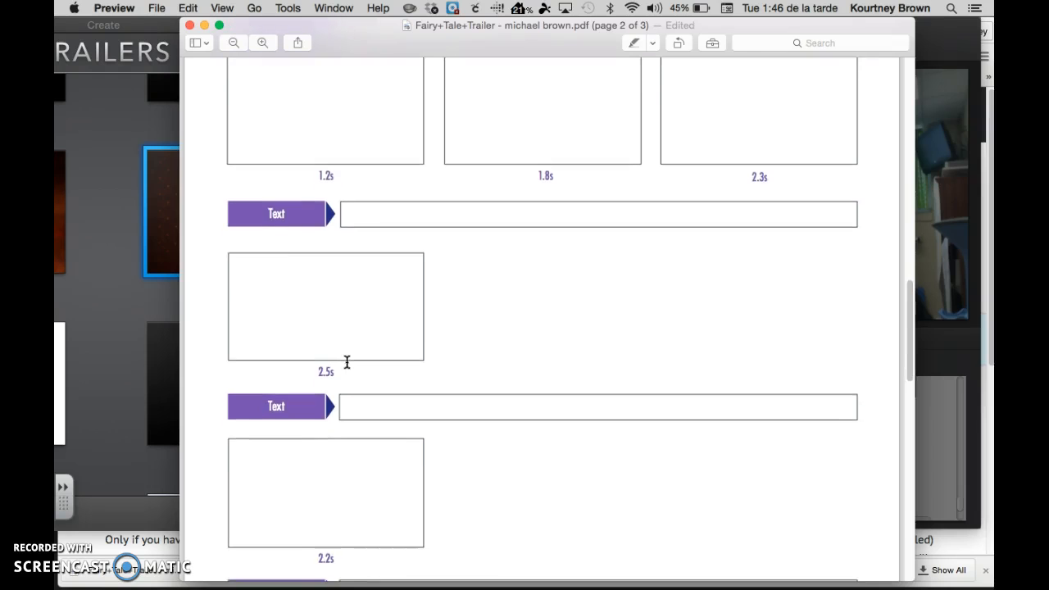
scroll(347, 363, down, 13)
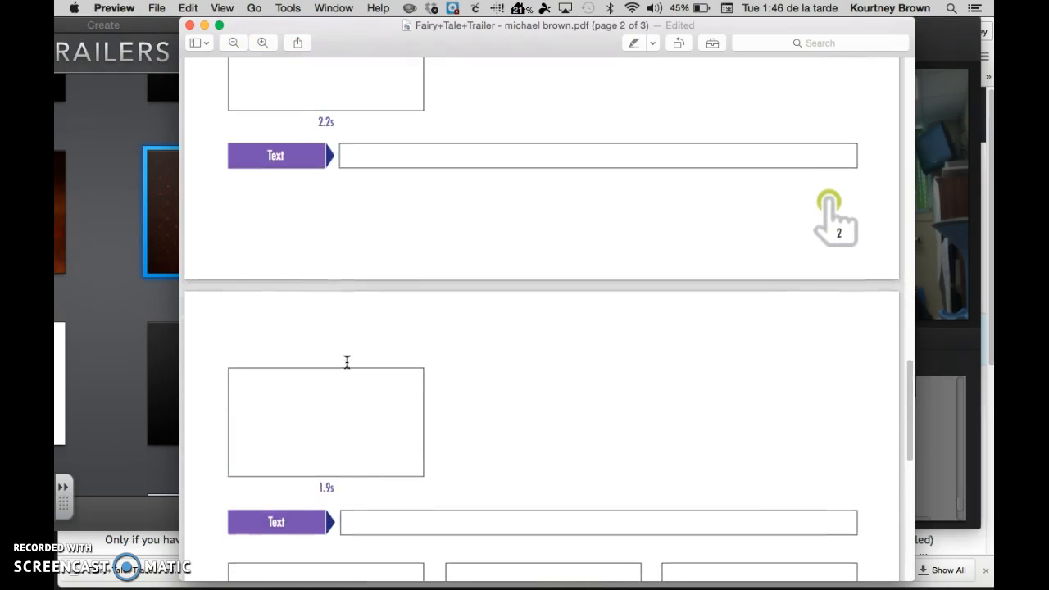
scroll(347, 362, down, 12)
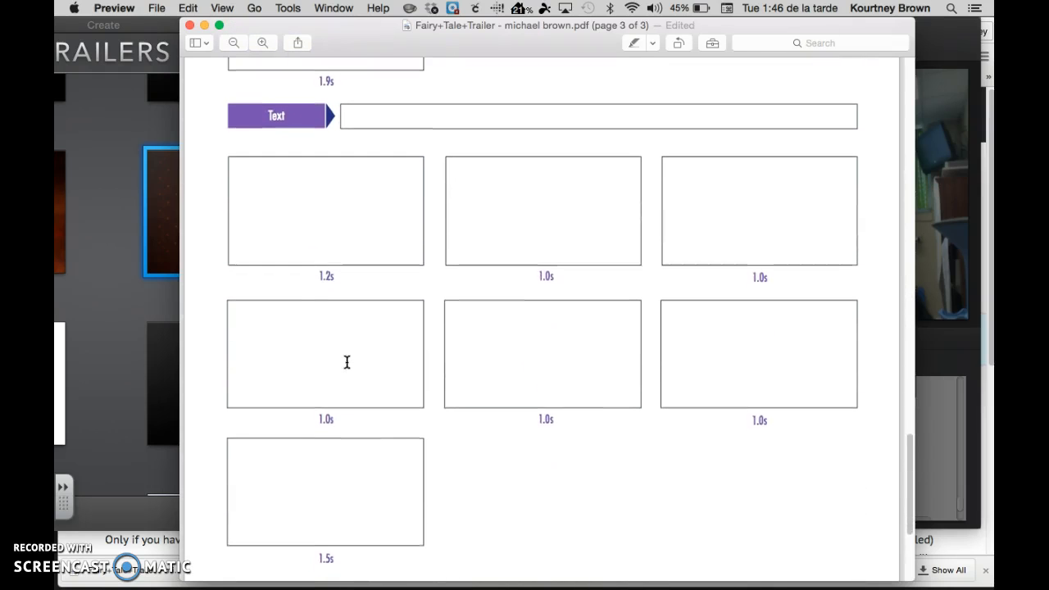
scroll(347, 362, down, 6)
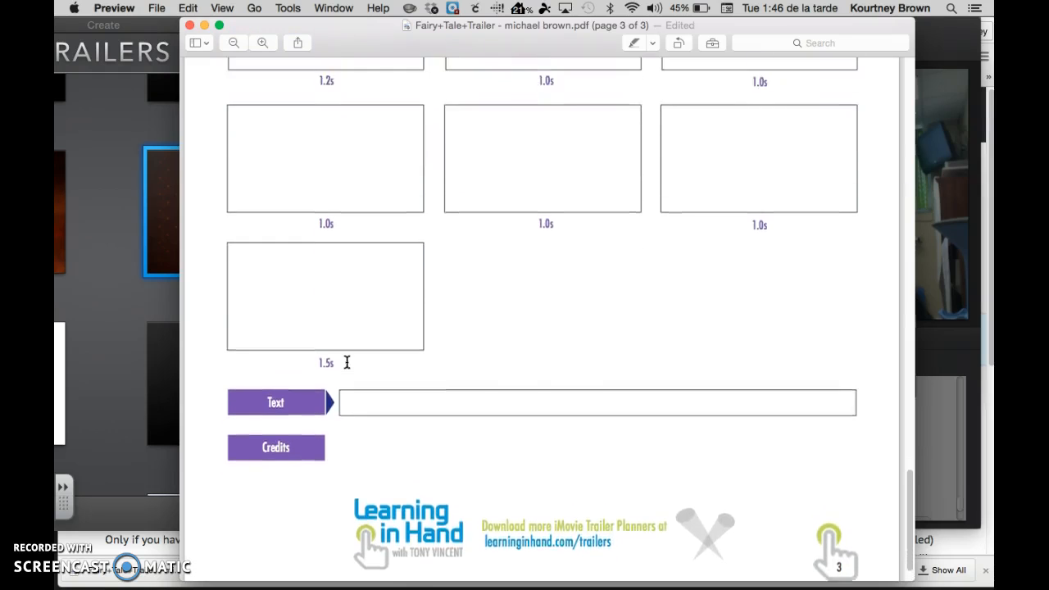
scroll(347, 362, up, 8)
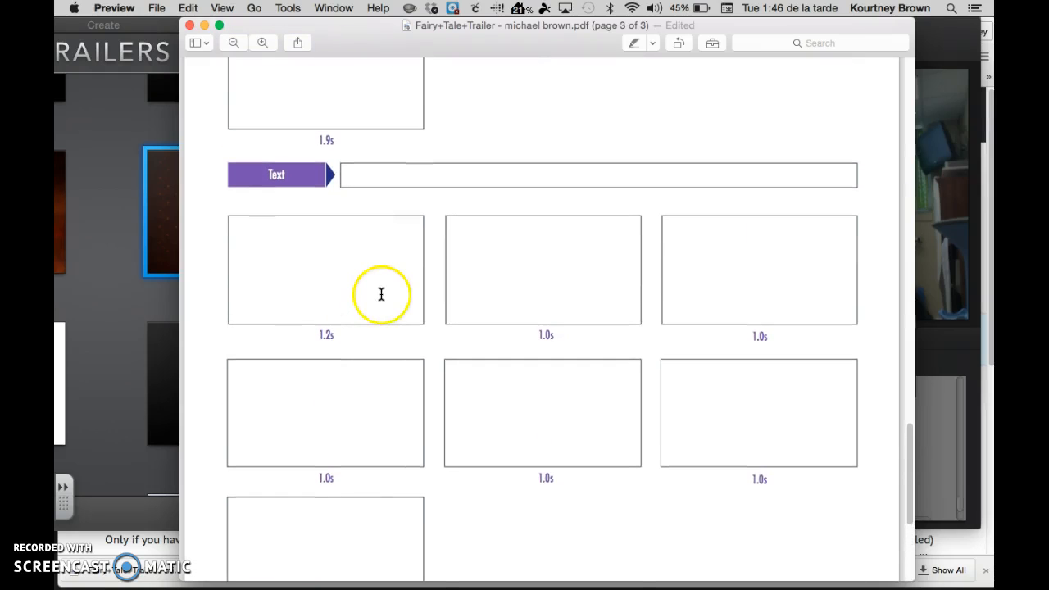
scroll(382, 293, up, 15)
scroll(521, 327, up, 13)
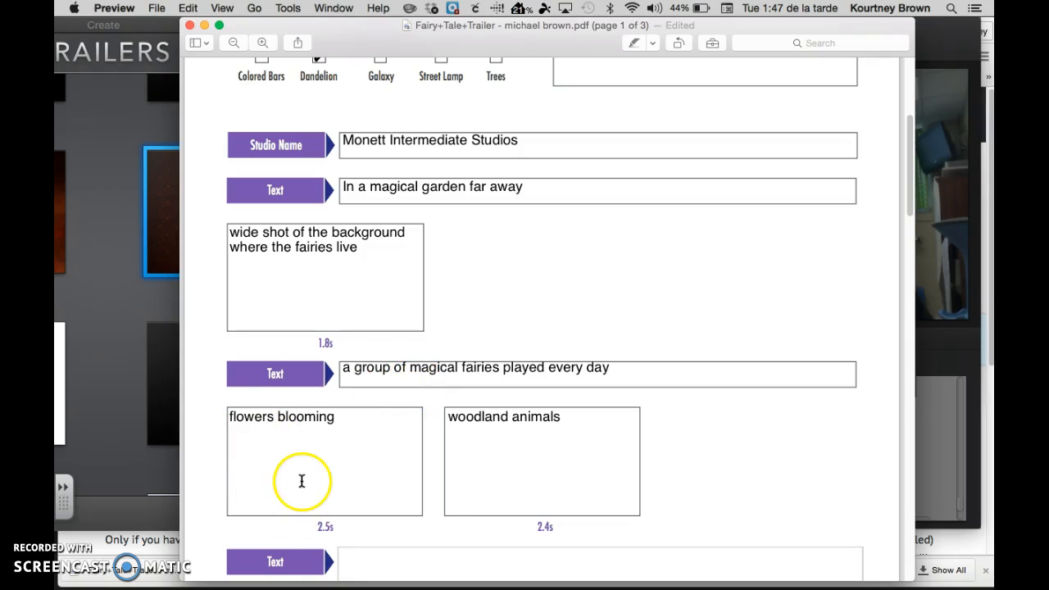
Describe the 2.1s shot at the start of page 2 as "fairies dancing in tutus".
scroll(494, 461, down, 10)
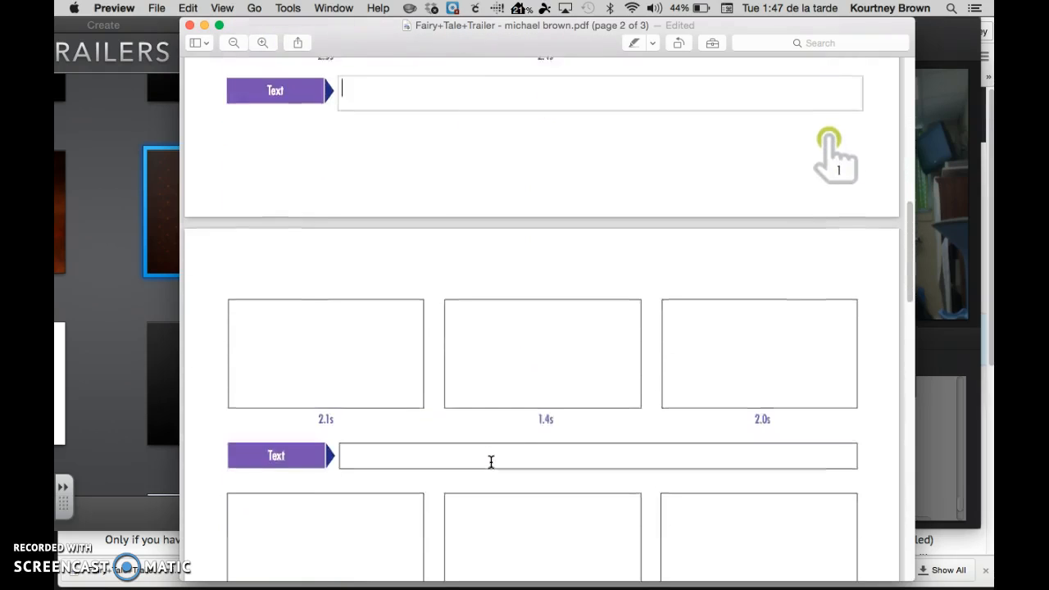
click(276, 326)
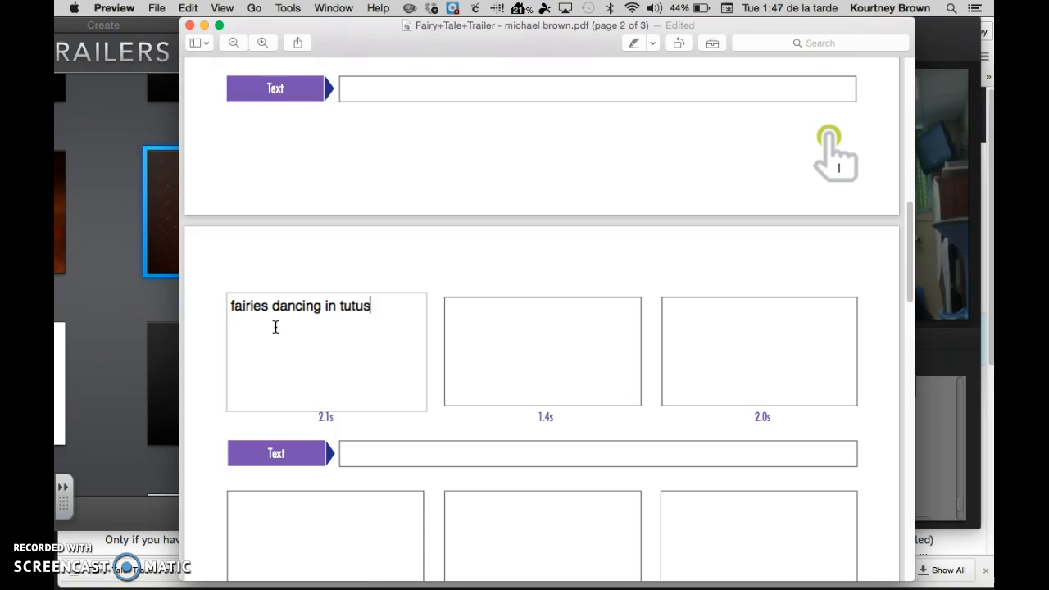
click(524, 342)
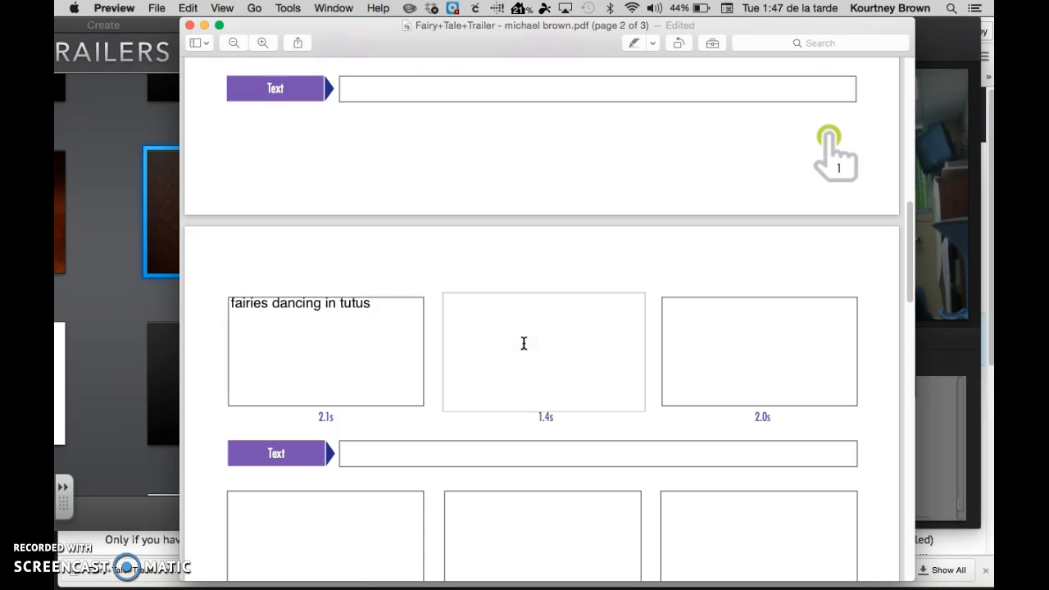
Shorten the description of the 2.1s shot to "fairies dancing".
click(421, 328)
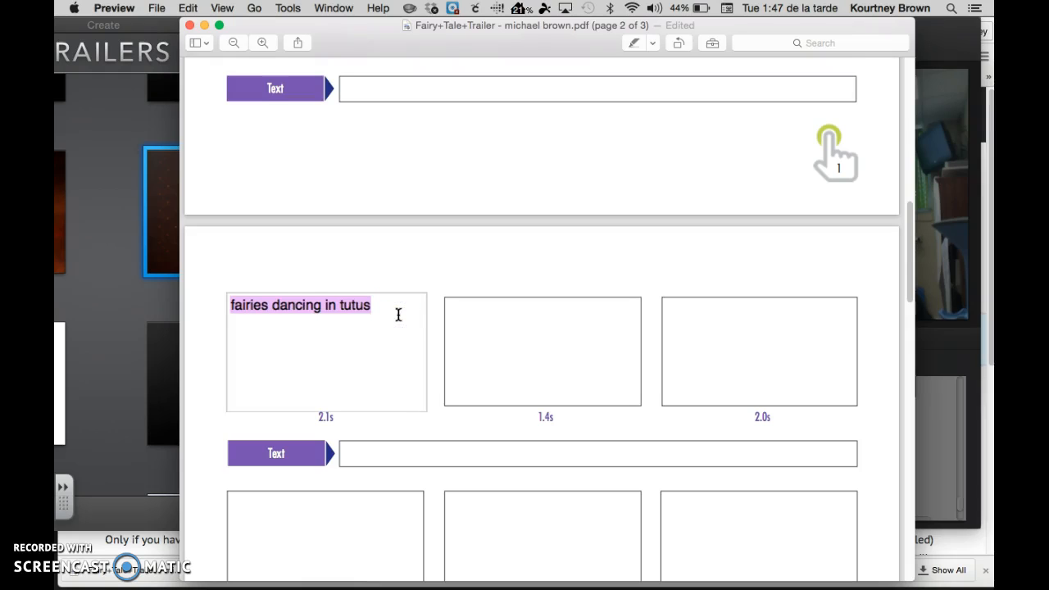
click(398, 315)
key(BackSpace)
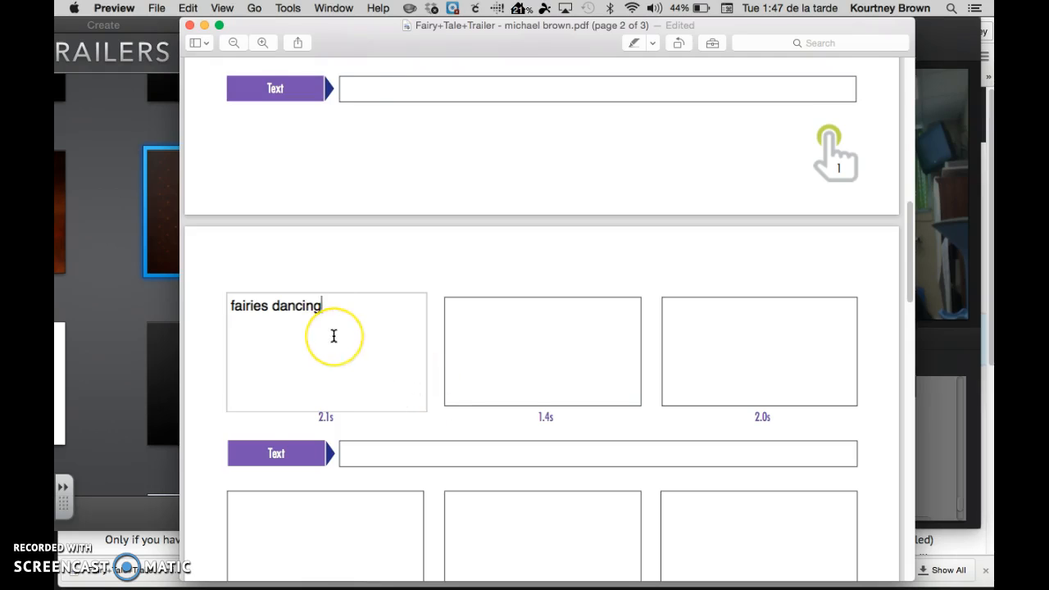
Review the rest of the planner through the final text and credits on page 3, then go back to page 1.
scroll(333, 335, down, 5)
scroll(334, 336, down, 4)
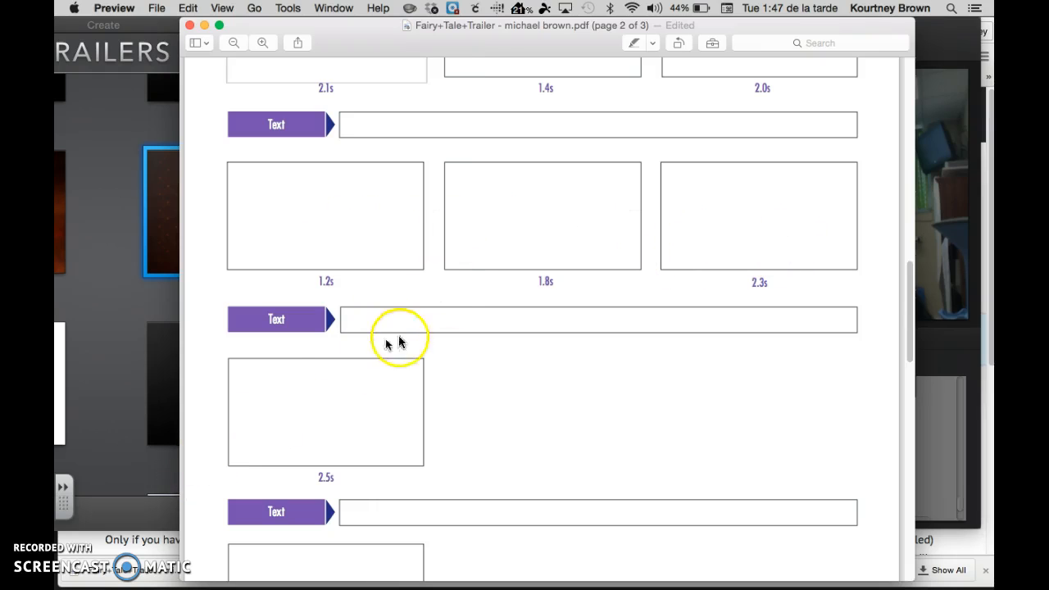
scroll(367, 405, down, 6)
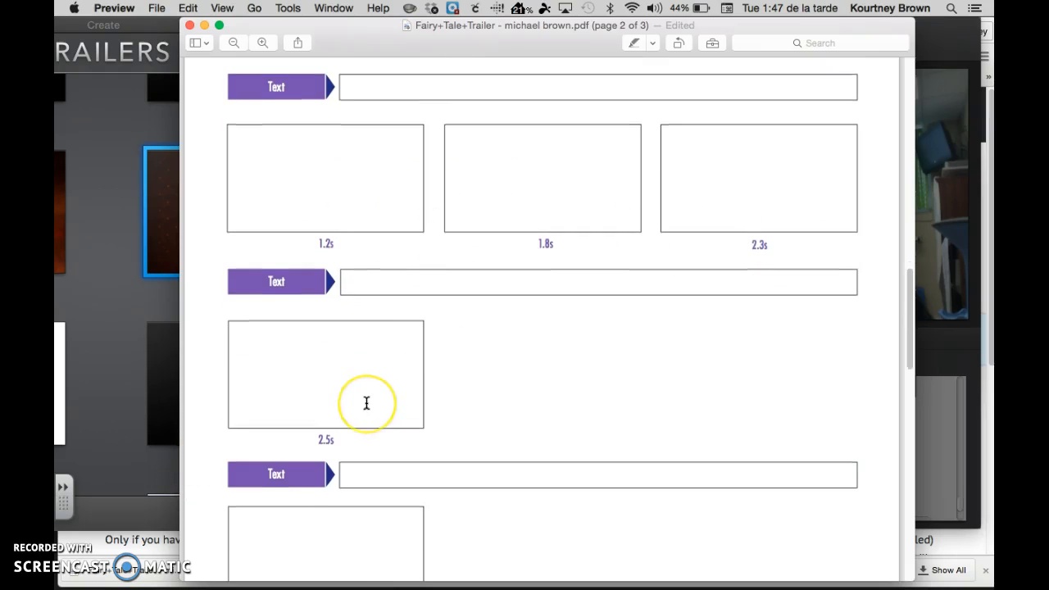
scroll(335, 363, down, 7)
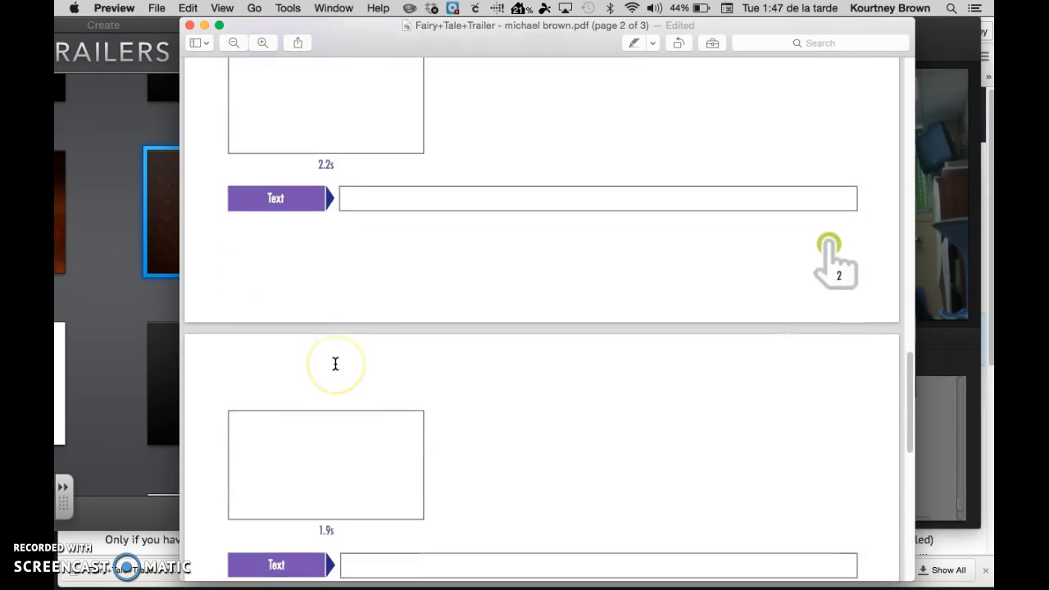
scroll(333, 416, down, 3)
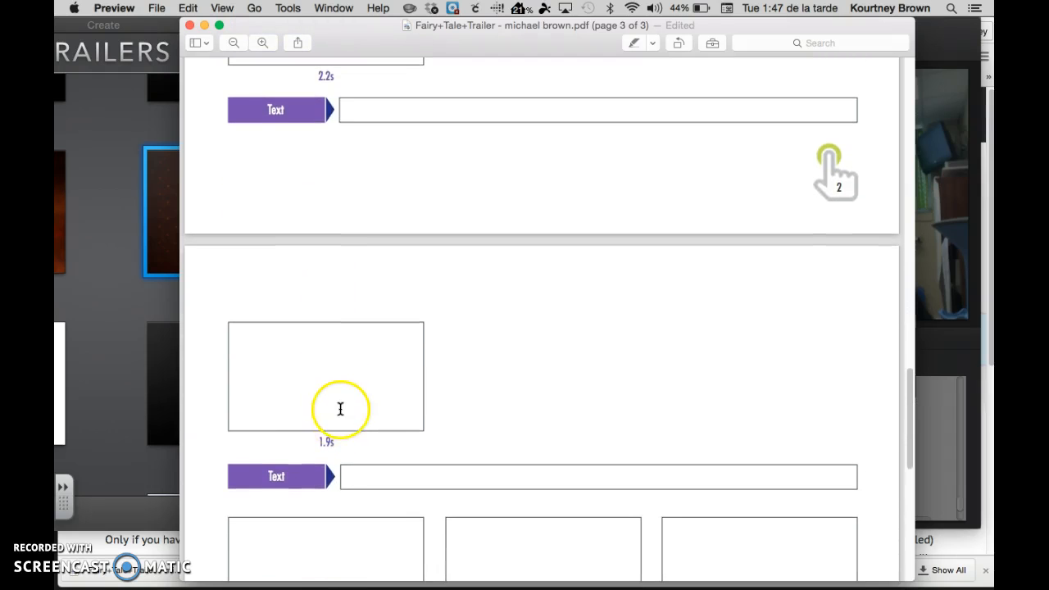
scroll(337, 410, down, 4)
scroll(340, 408, down, 10)
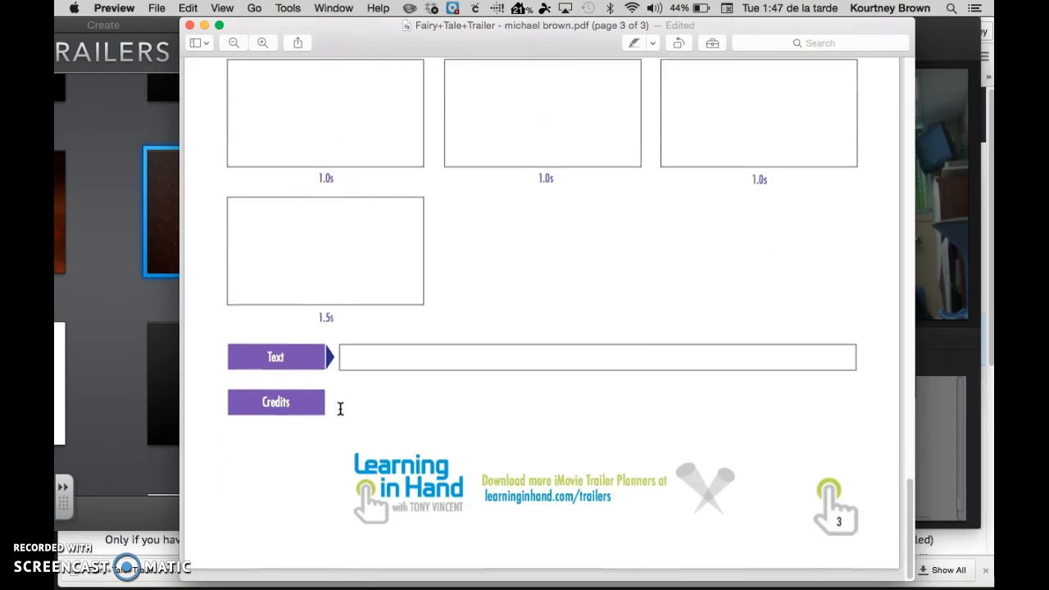
scroll(340, 408, up, 20)
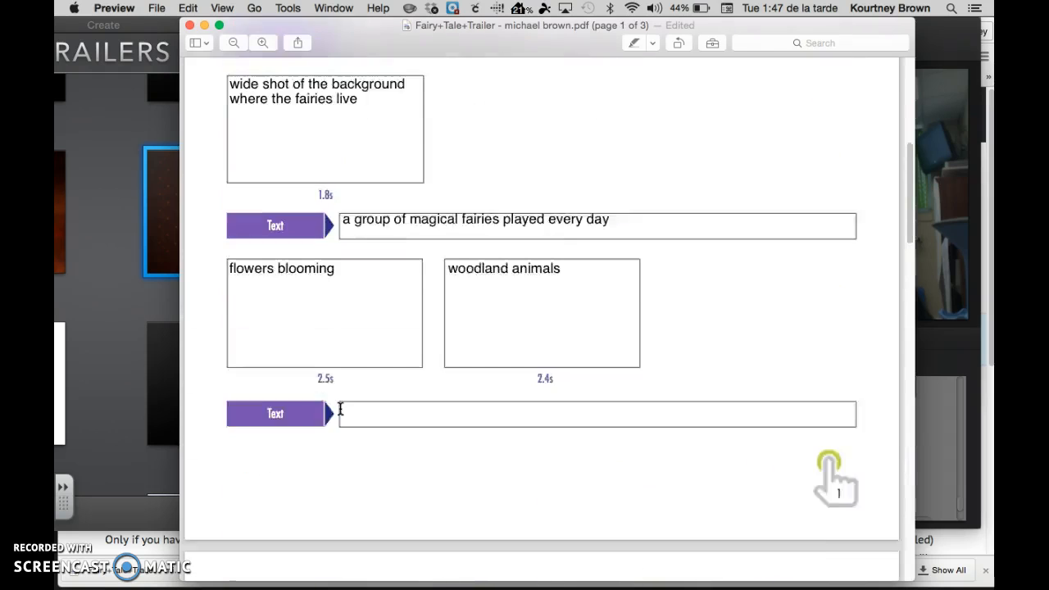
scroll(340, 408, down, 5)
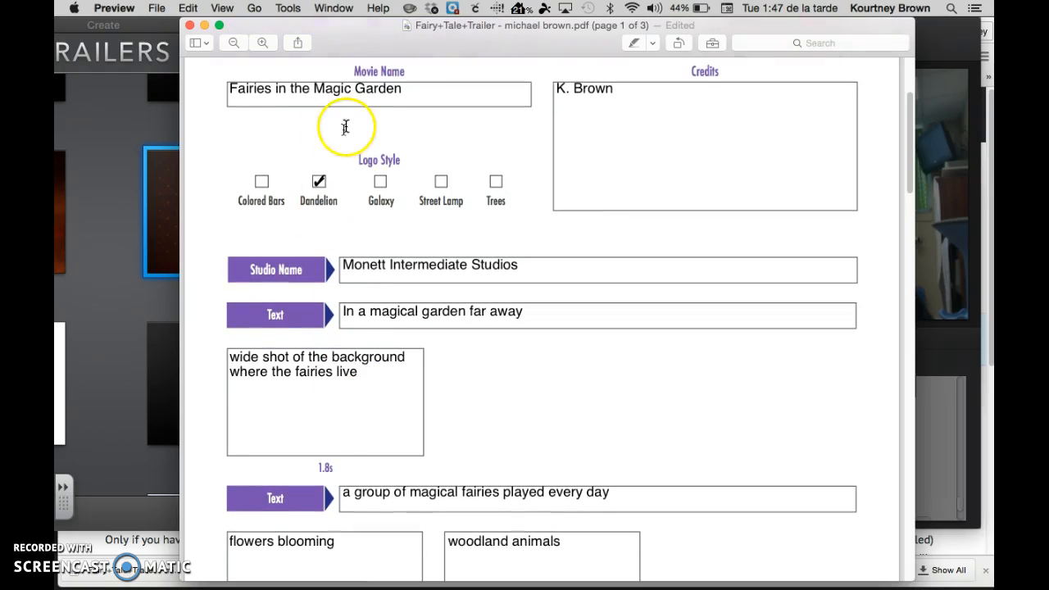
Save the filled-in trailer planner PDF.
click(158, 9)
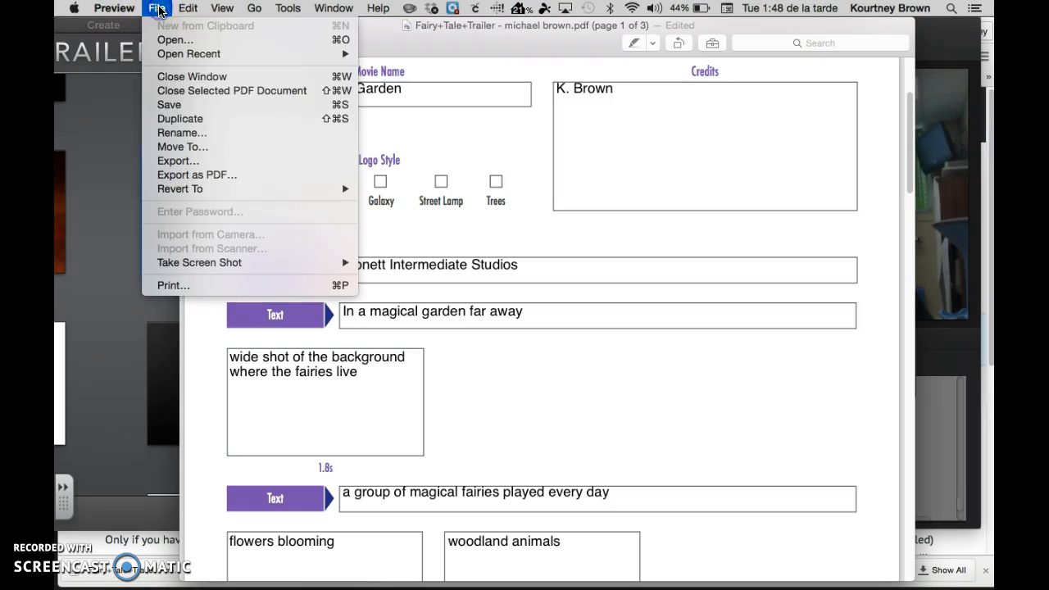
click(160, 105)
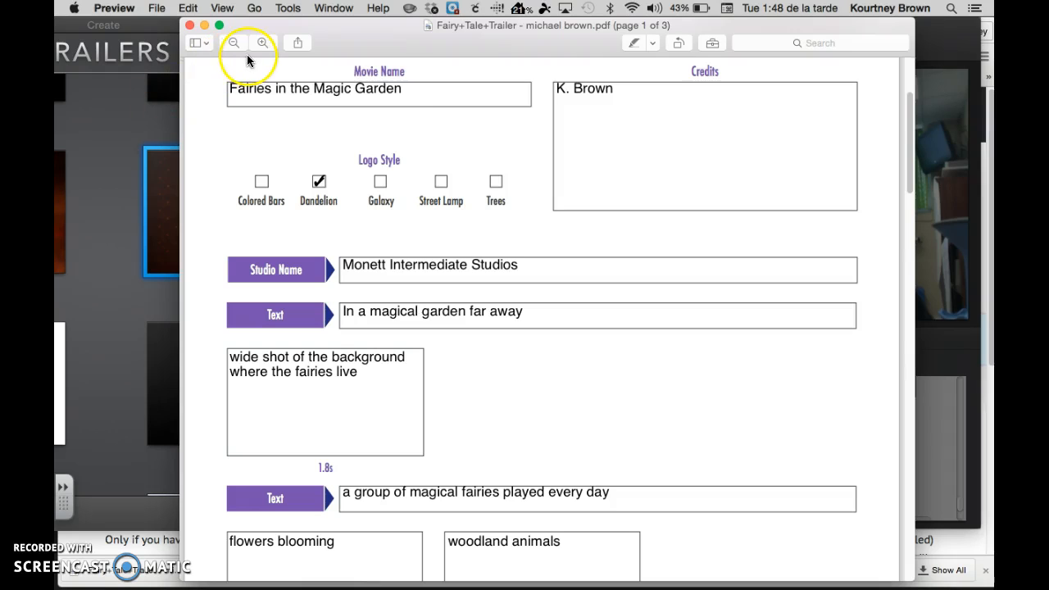
Switch to iMovie and move its Create window with the trailer templates down, clear of the planner.
click(124, 132)
drag(184, 25, 725, 198)
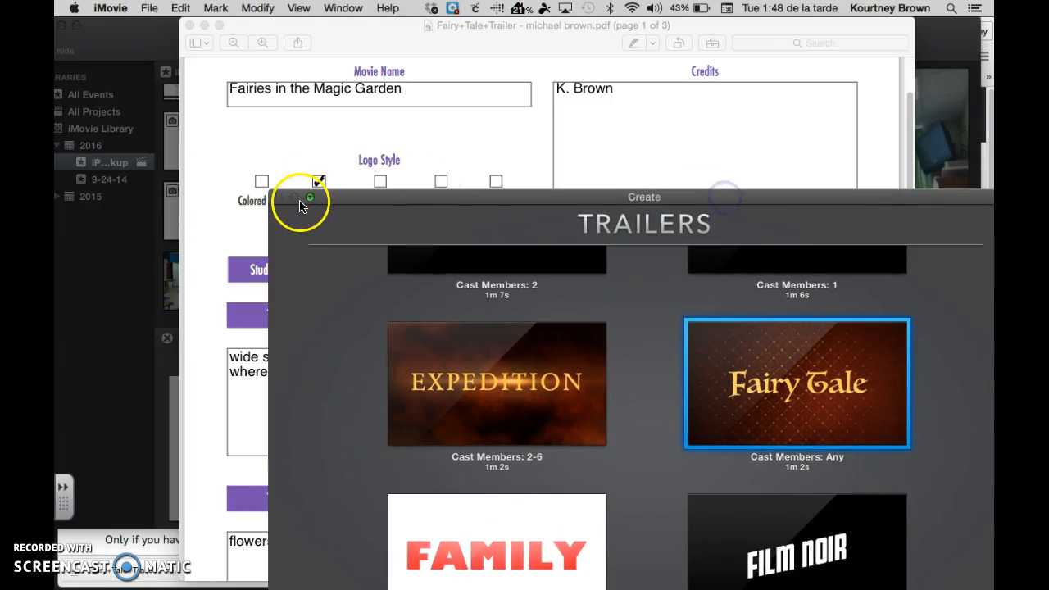
drag(344, 199, 188, 574)
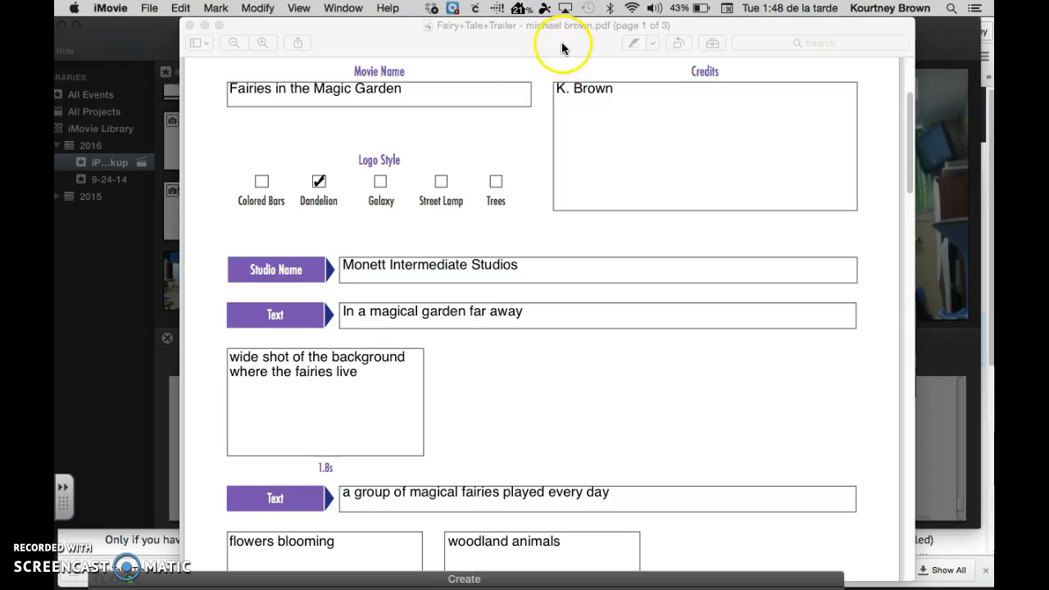
Move the planner window lower and bring the main iMovie window with the trailer storyboard to the front.
drag(562, 47, 638, 143)
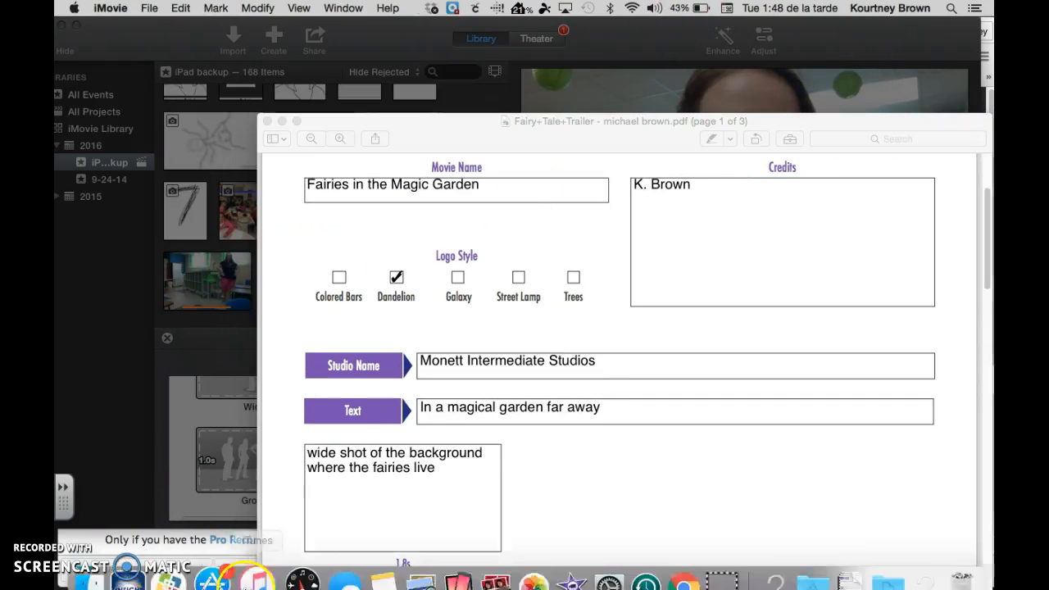
mouse_move(256, 584)
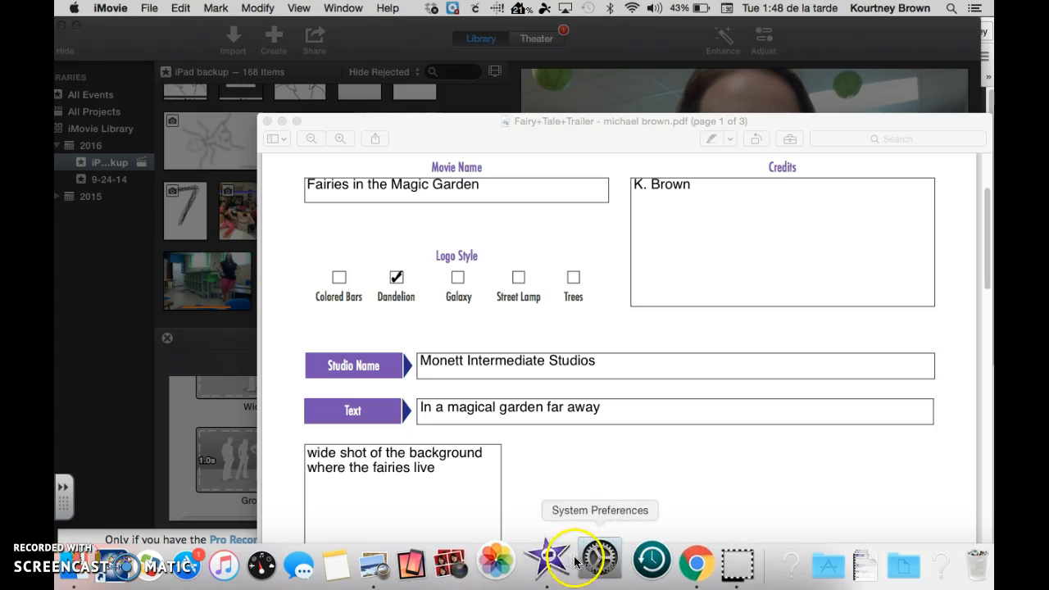
click(558, 559)
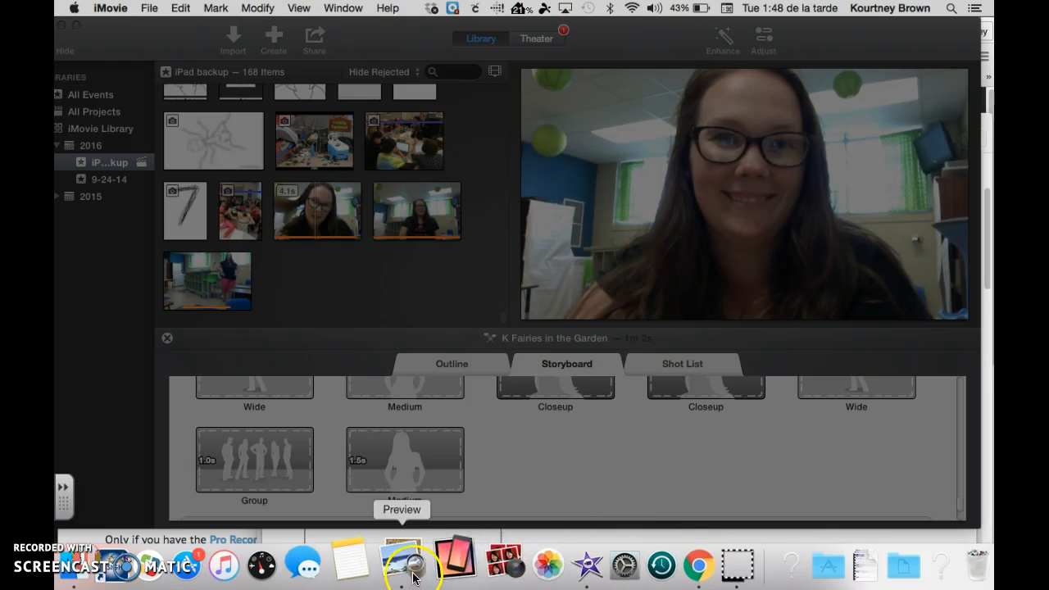
Switch back to the planner in Preview and move its window up to the upper edge of the desktop.
click(400, 570)
drag(617, 156, 527, 47)
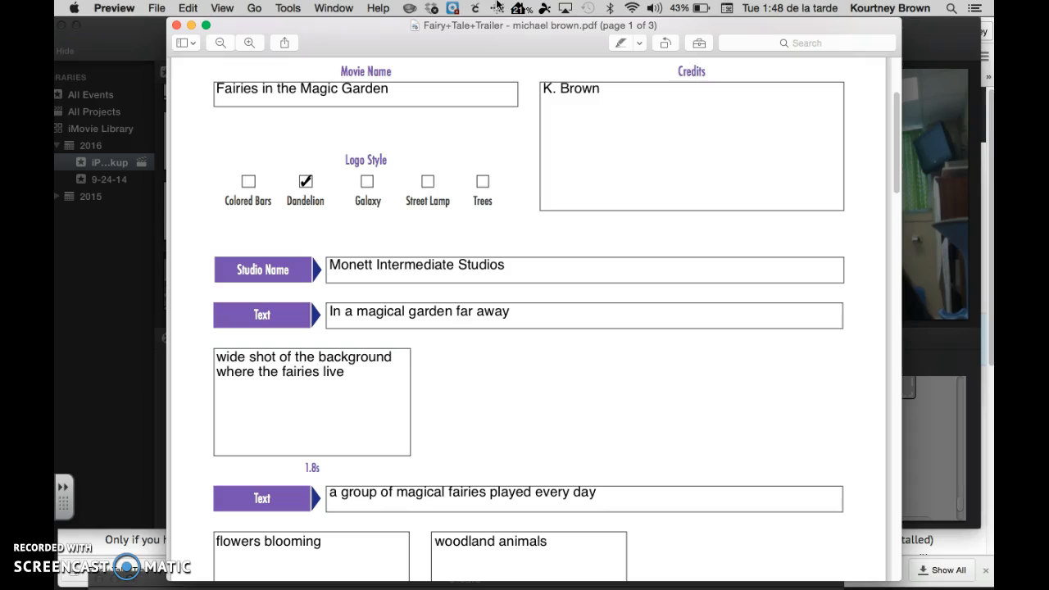
Switch to Chrome and go to the 10 Other Movie Trailer Planners assignment in Google Classroom.
mouse_move(446, 565)
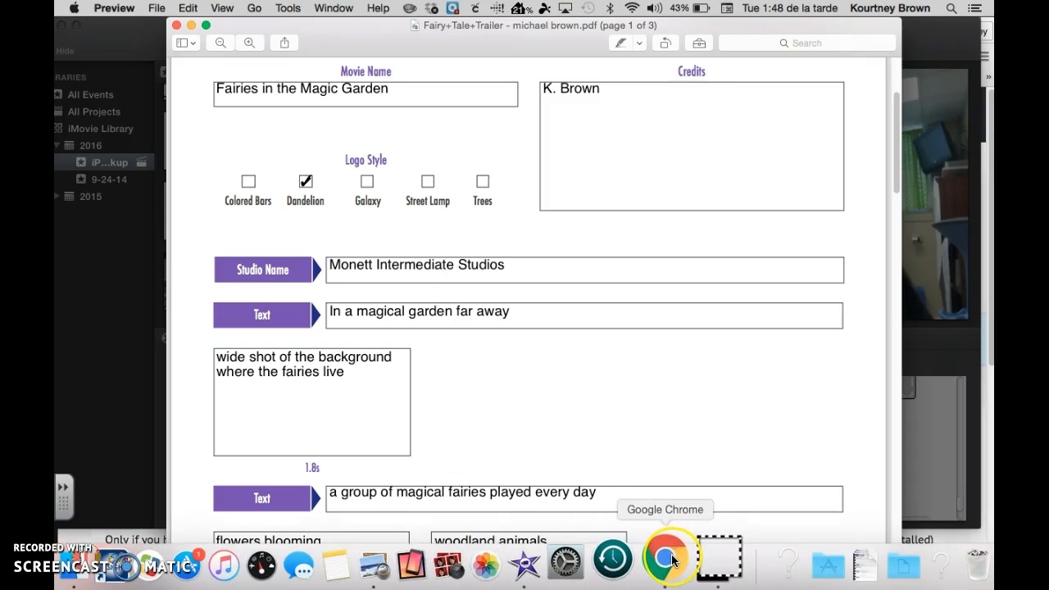
click(672, 559)
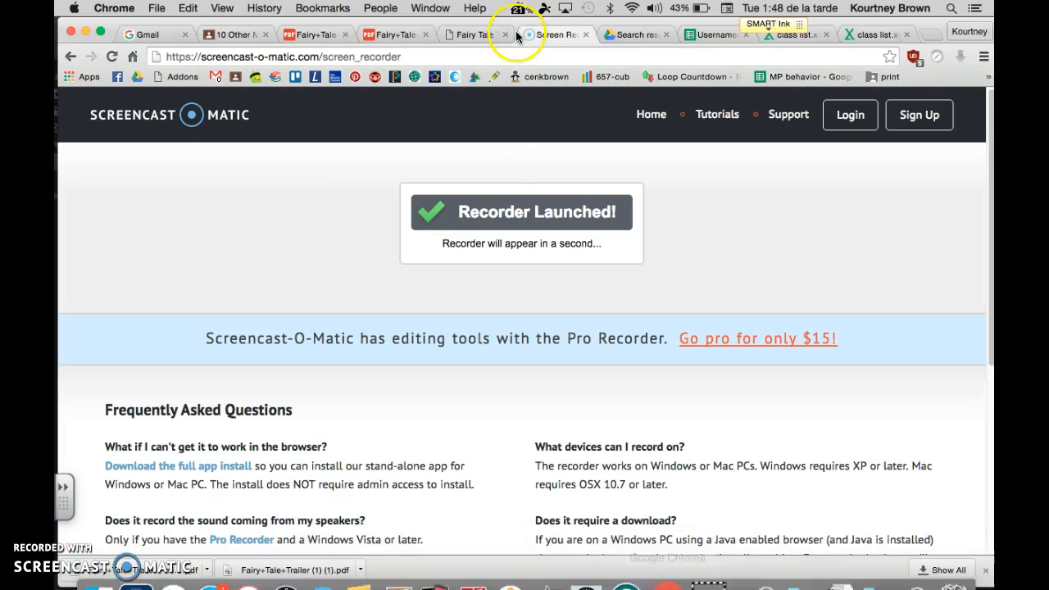
click(234, 34)
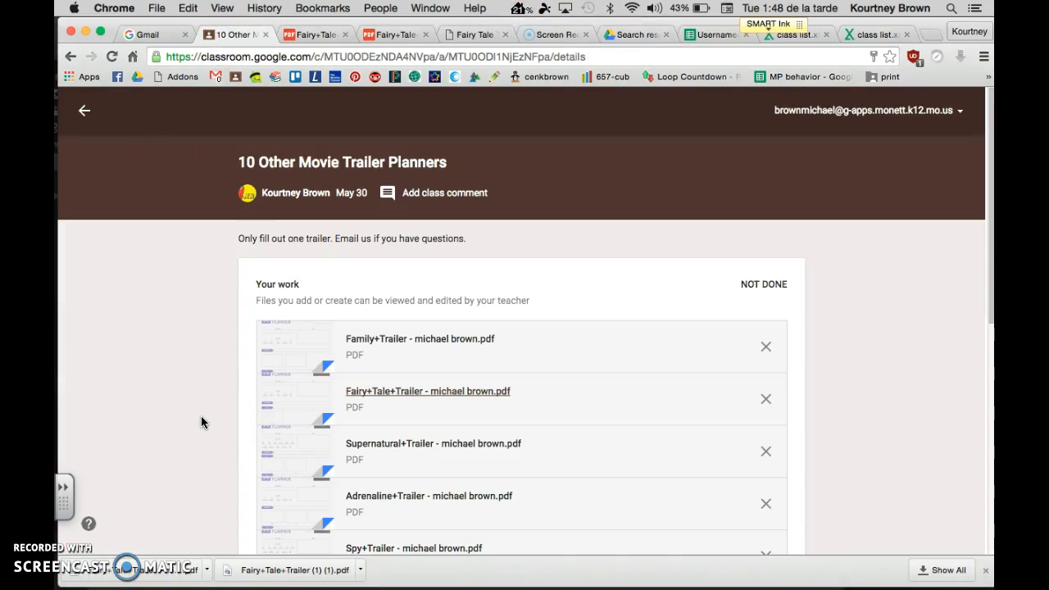
Attach the filled-in Fairy+Tale+Trailer planner PDF to the assignment by uploading it from the Downloads folder.
scroll(198, 414, down, 4)
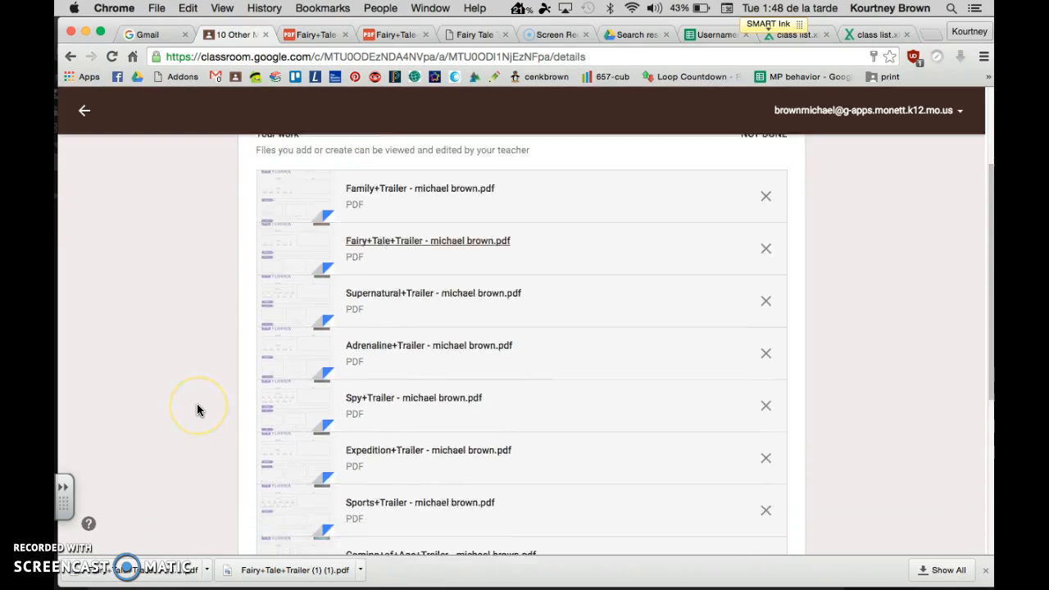
scroll(196, 410, down, 8)
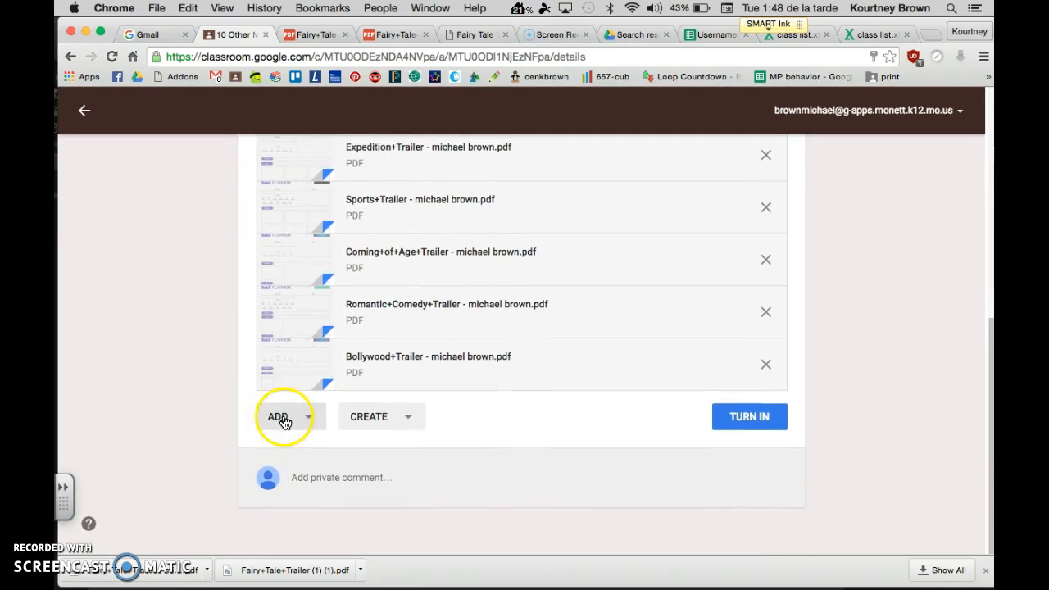
click(285, 420)
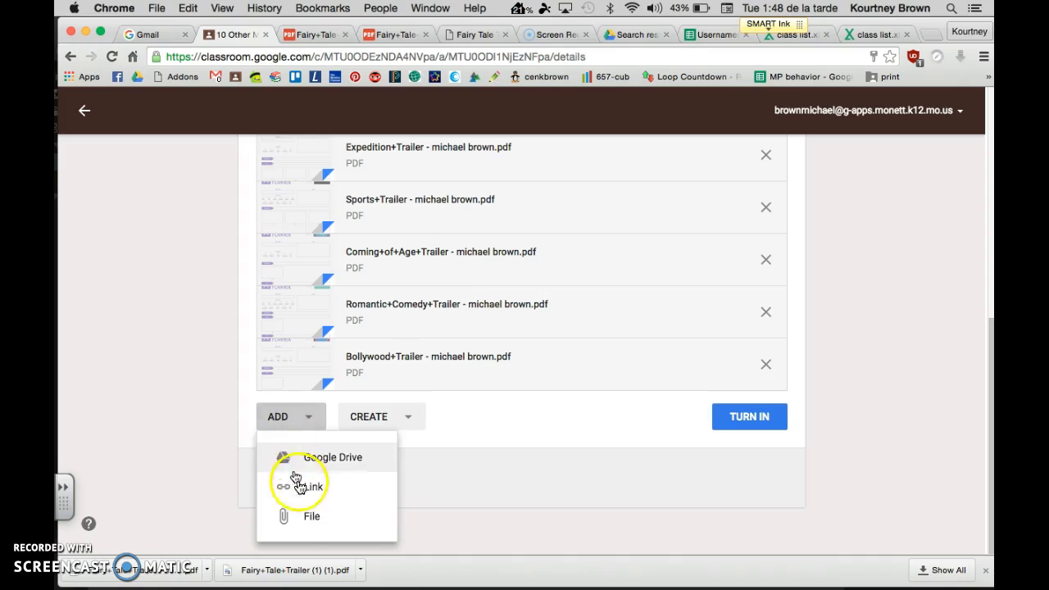
click(307, 517)
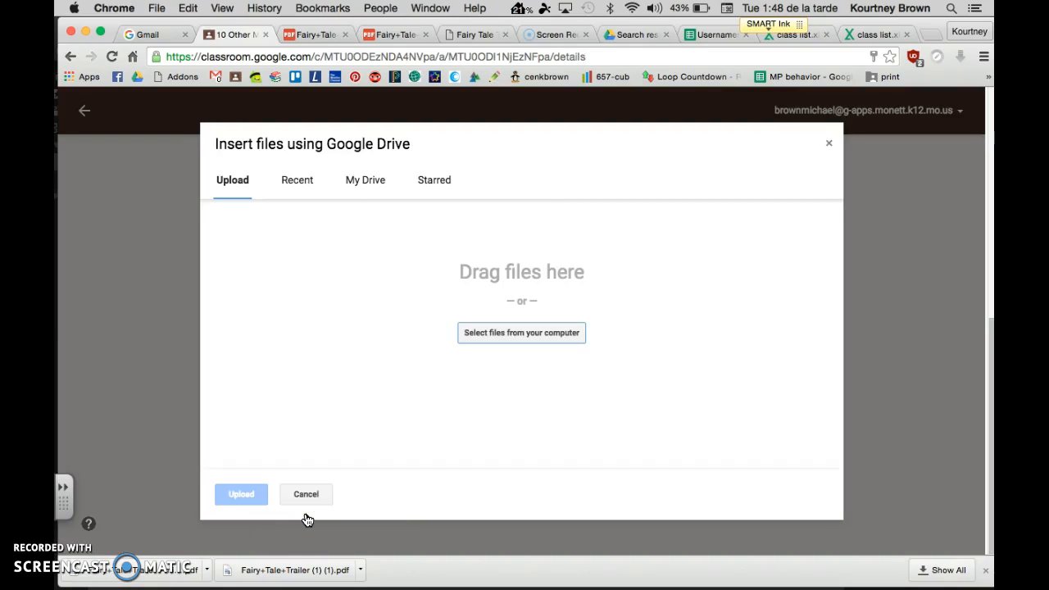
click(307, 184)
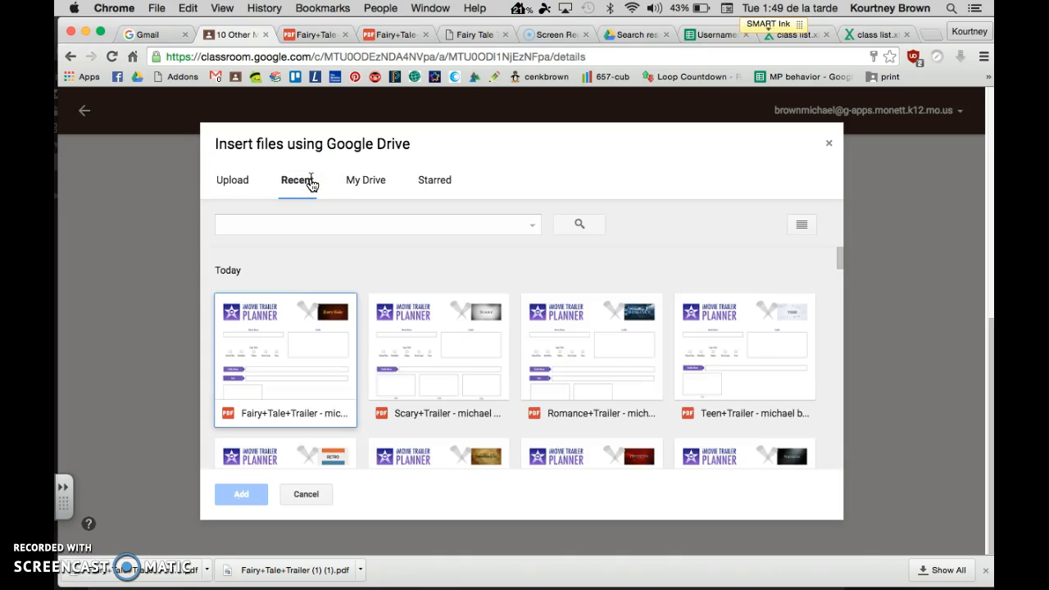
click(236, 185)
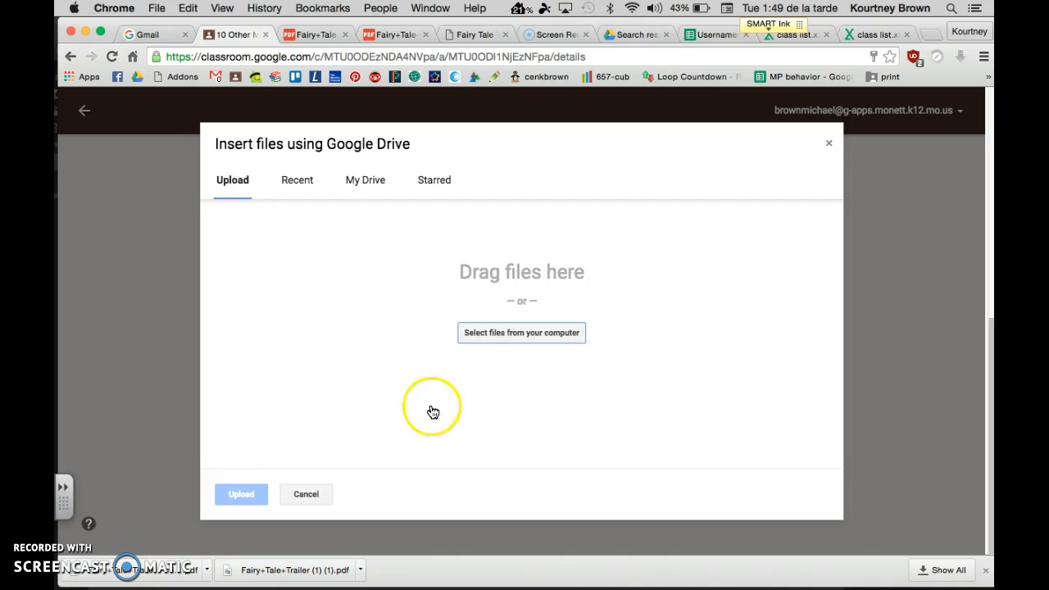
click(520, 340)
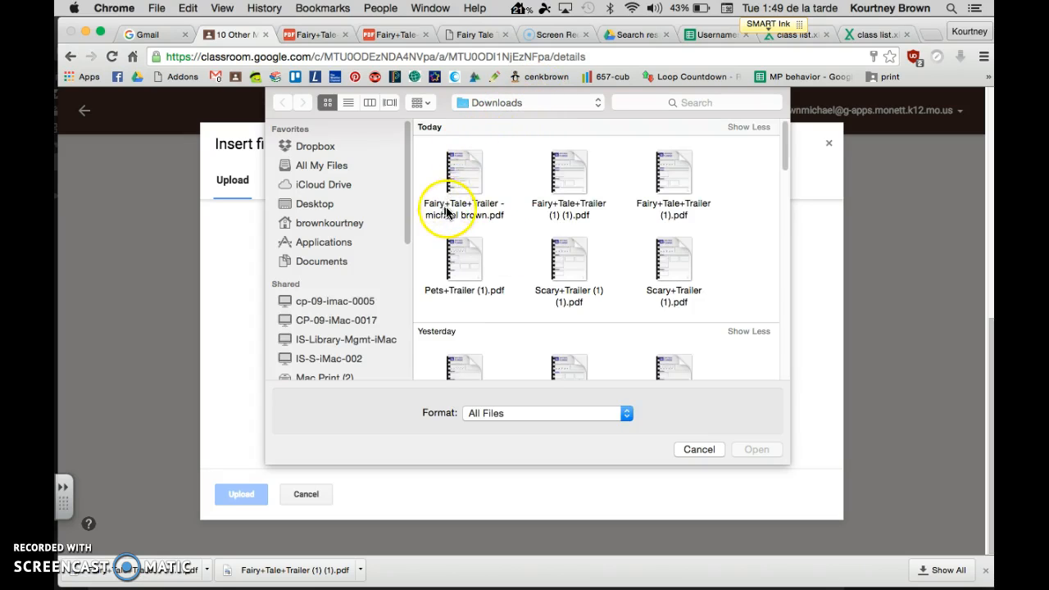
click(464, 174)
click(756, 447)
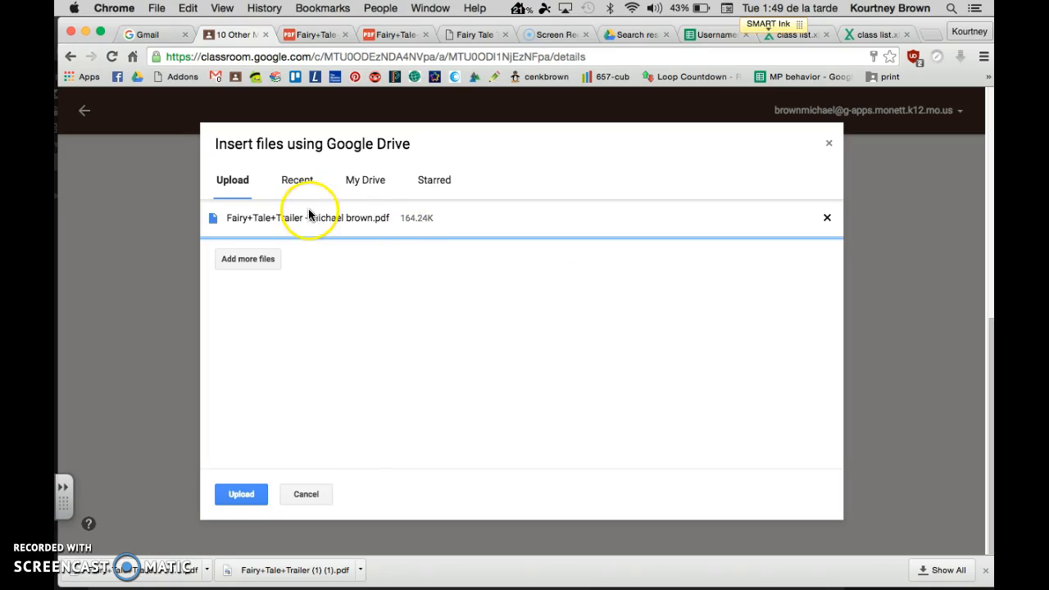
click(246, 495)
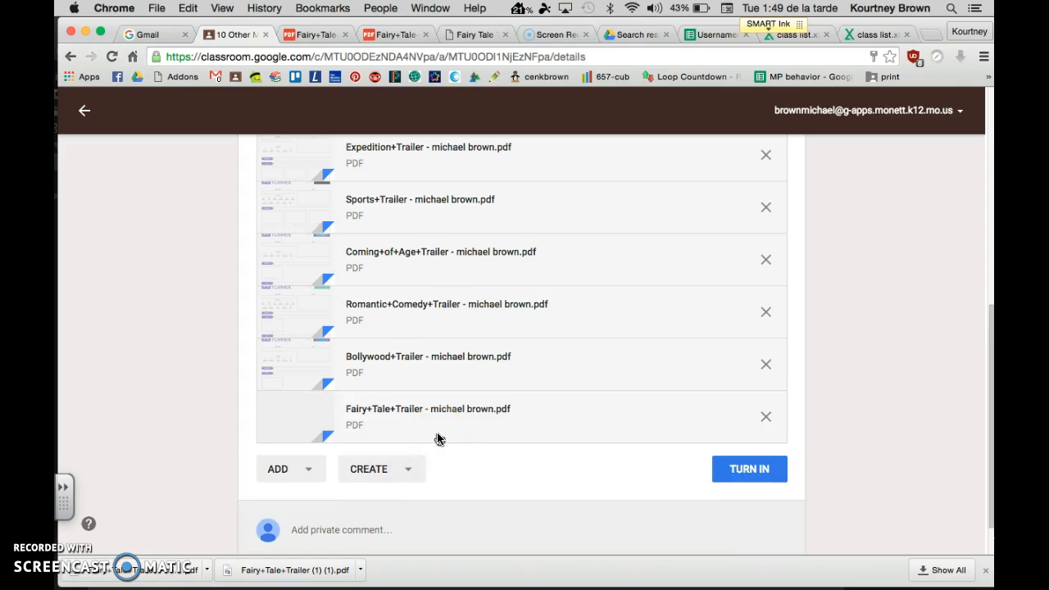
Start turning in the assignment and look through the list of PDF attachments included in the submission.
click(753, 469)
click(753, 468)
click(752, 472)
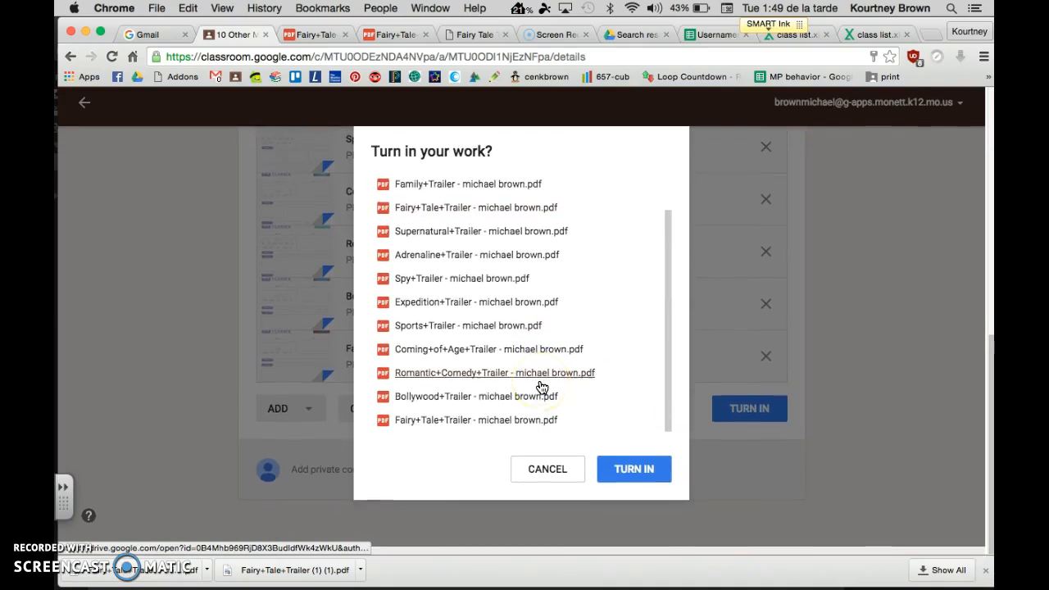
click(521, 311)
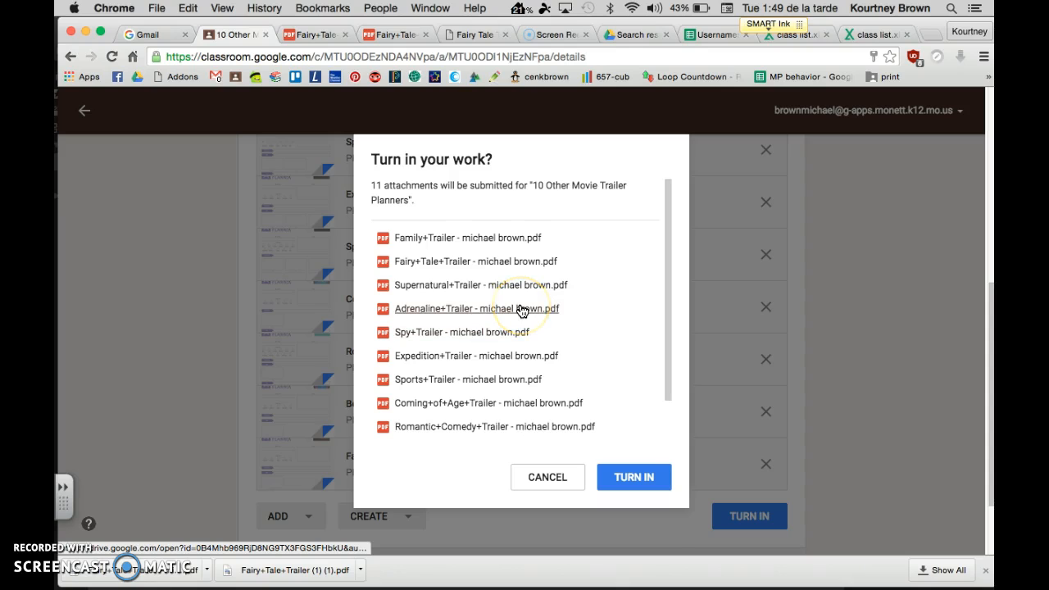
scroll(522, 310, down, 2)
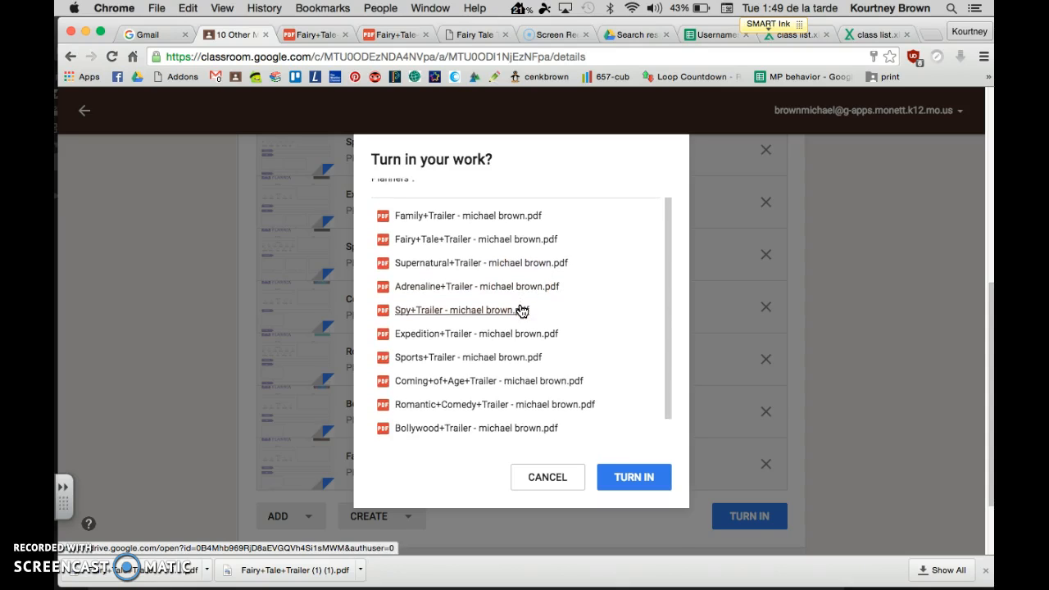
scroll(522, 311, down, 3)
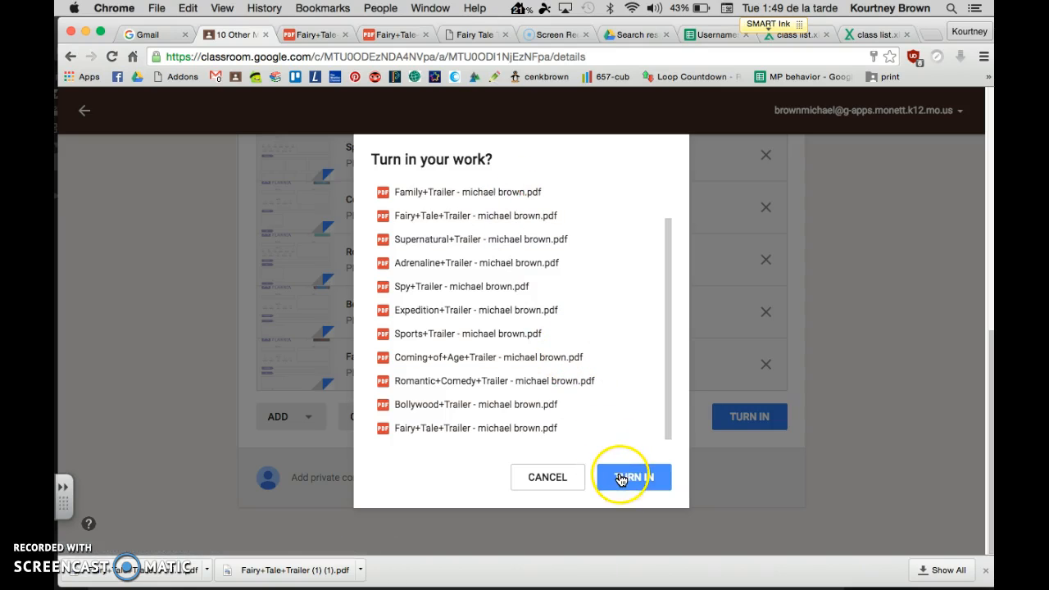
scroll(568, 332, up, 5)
Confirm turning in the trailer planners assignment and check its submission status and attached files.
click(498, 238)
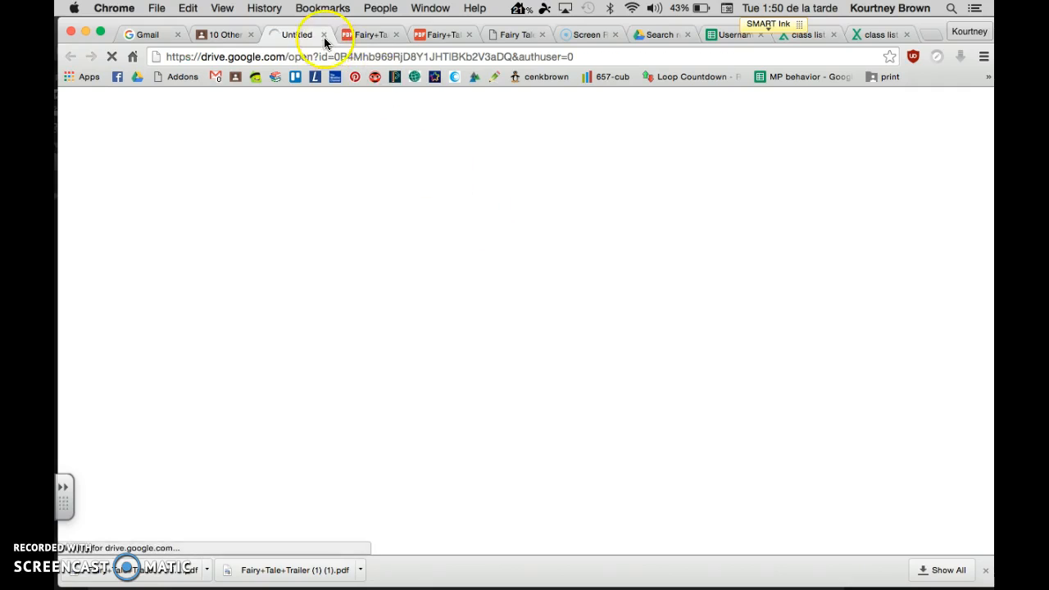
click(324, 37)
click(630, 479)
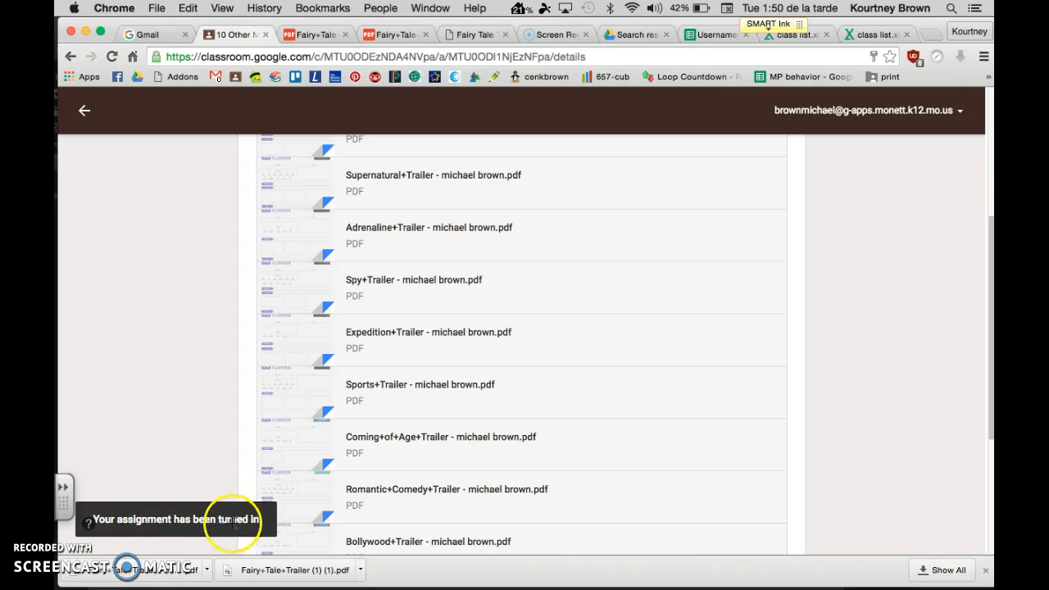
scroll(229, 496, down, 3)
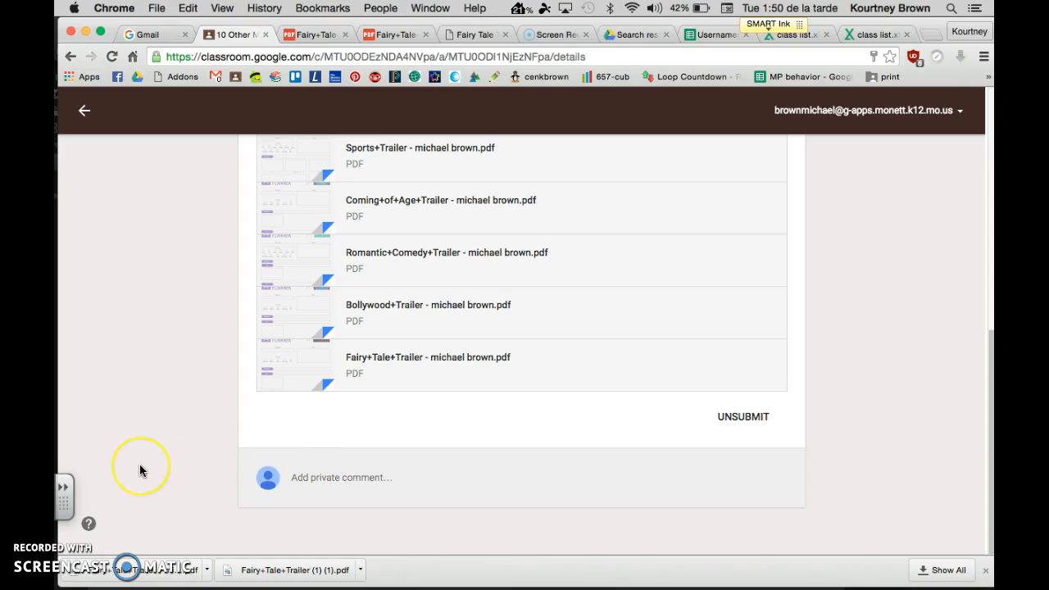
scroll(139, 467, up, 5)
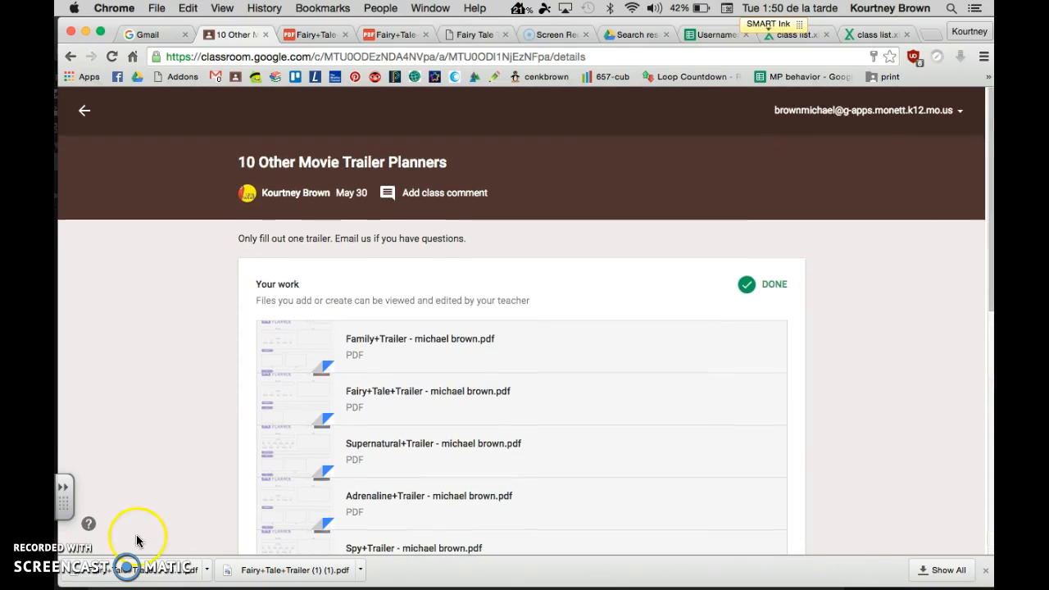